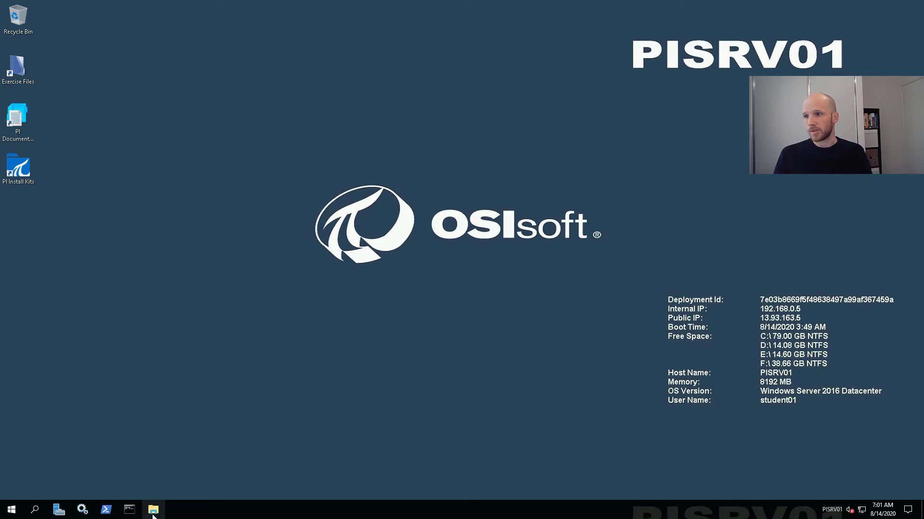
- Review the server's drives in File Explorer, including the contents of PISystem (D:), and close the window
left_click(153, 510)
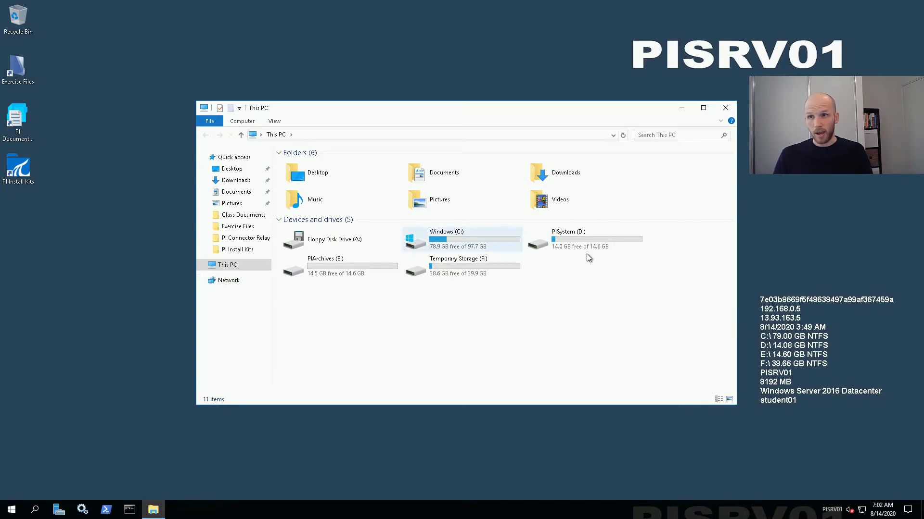
left_click(588, 241)
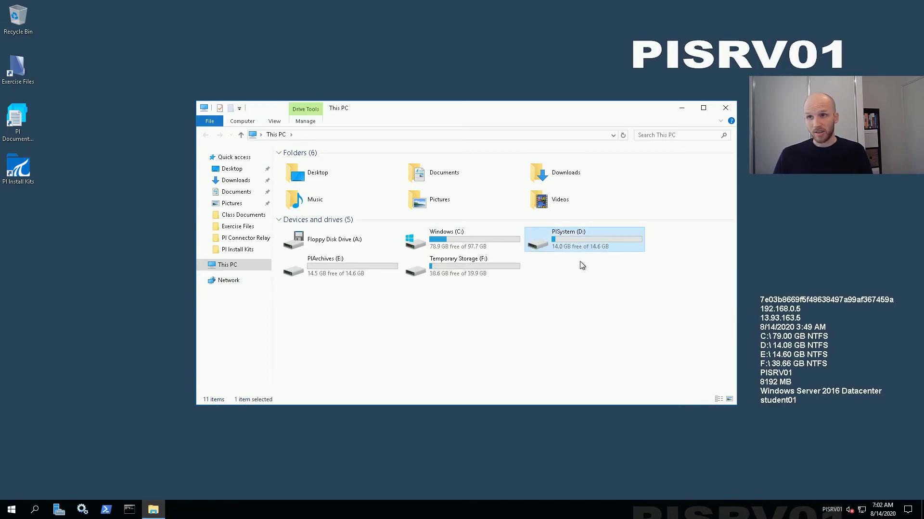
double_click(569, 239)
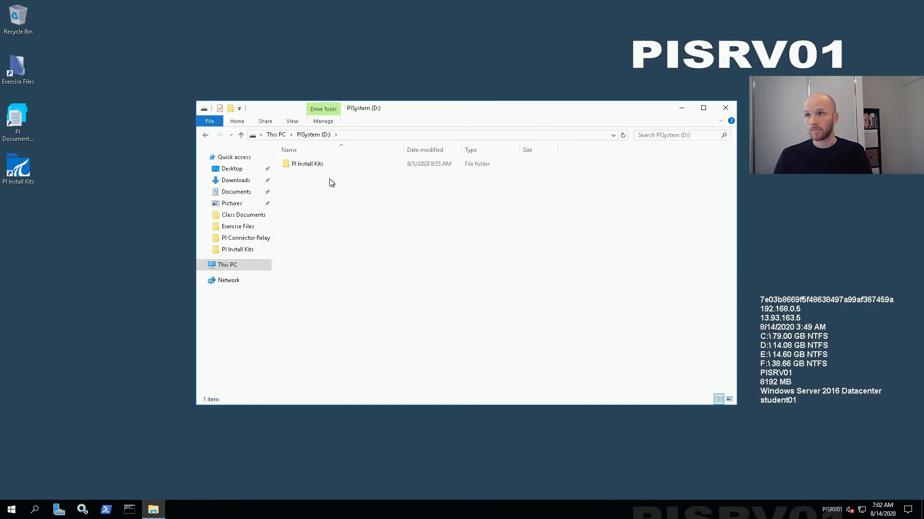
left_click(323, 166)
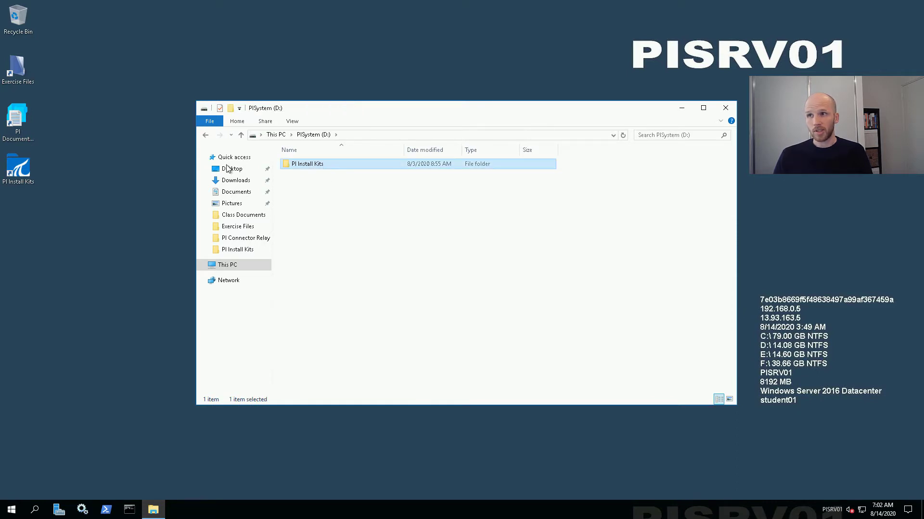
left_click(206, 137)
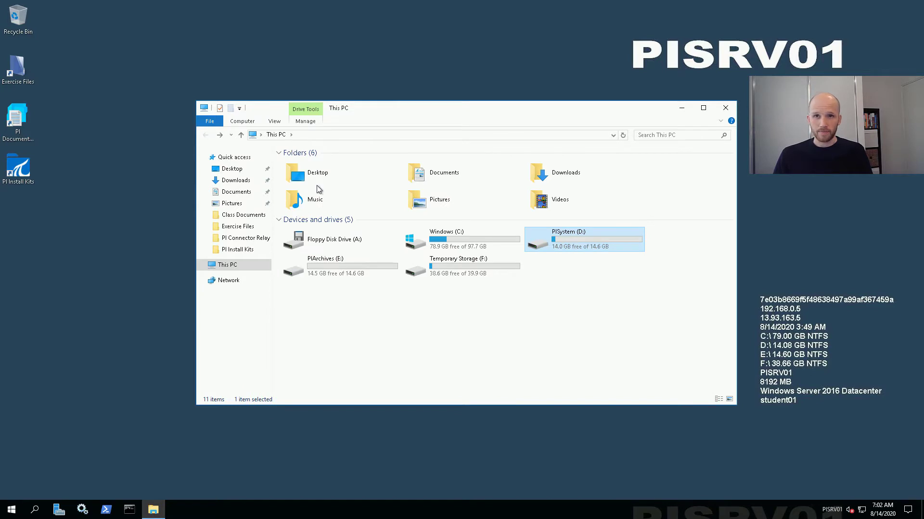
left_click(325, 270)
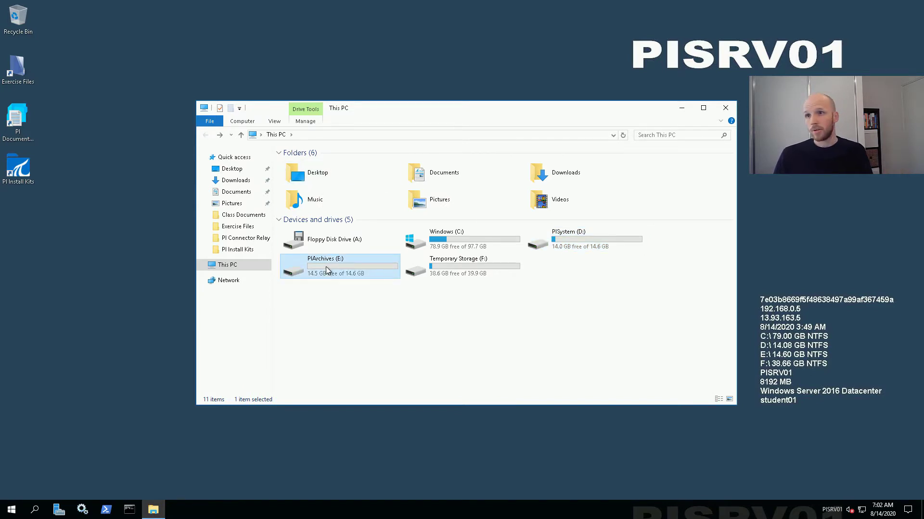
left_click(476, 241)
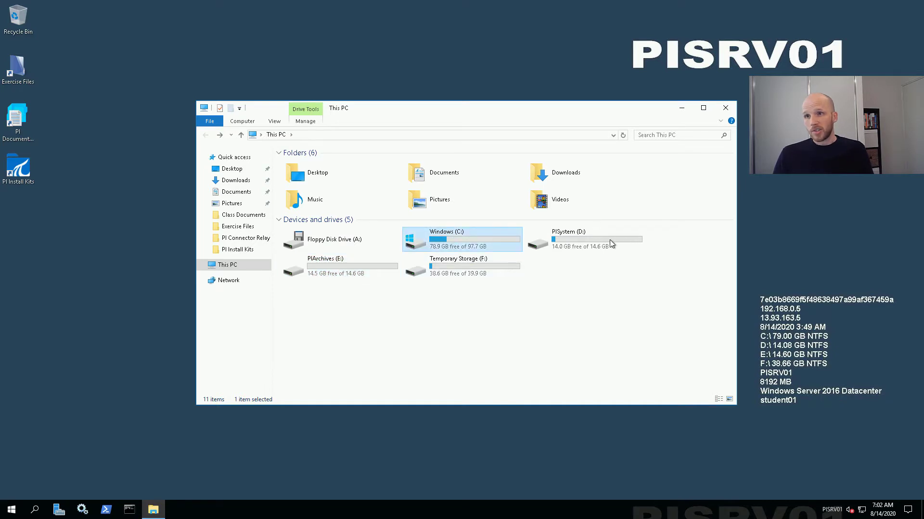
left_click(567, 240)
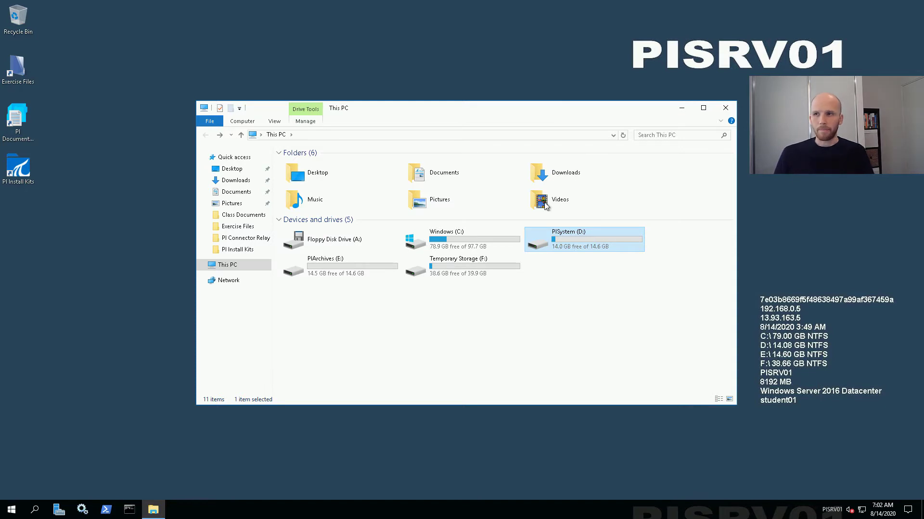
left_click(725, 109)
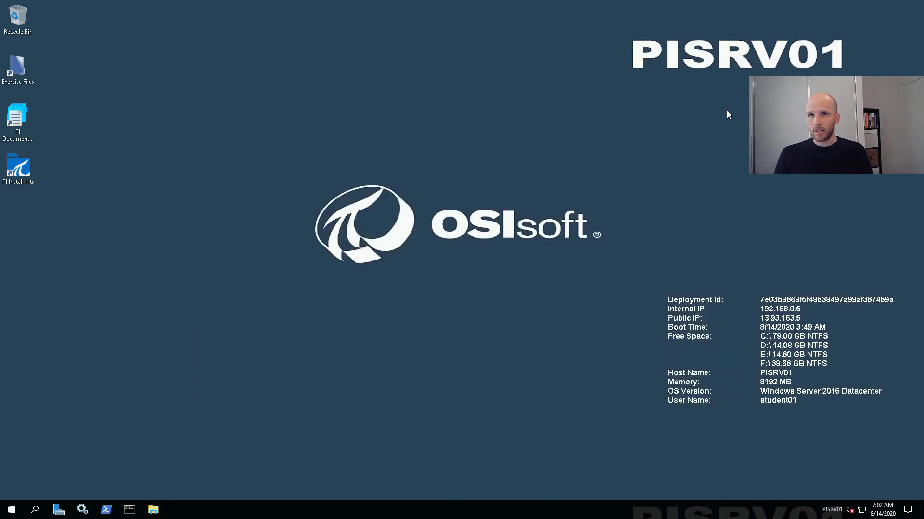
- Run PI-Server_2018-SP3-Patch-1_.exe from the PI Install Kits folder as administrator and continue past the welcome page
double_click(27, 172)
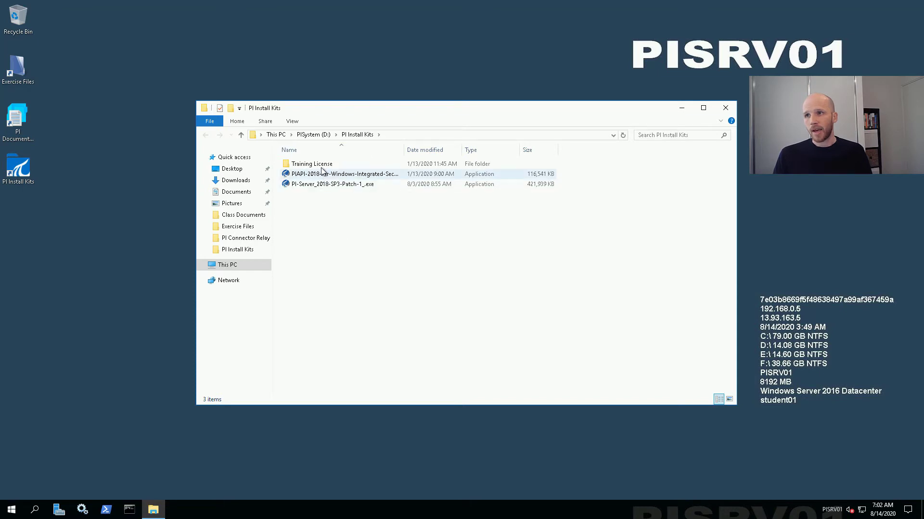
left_click(314, 184)
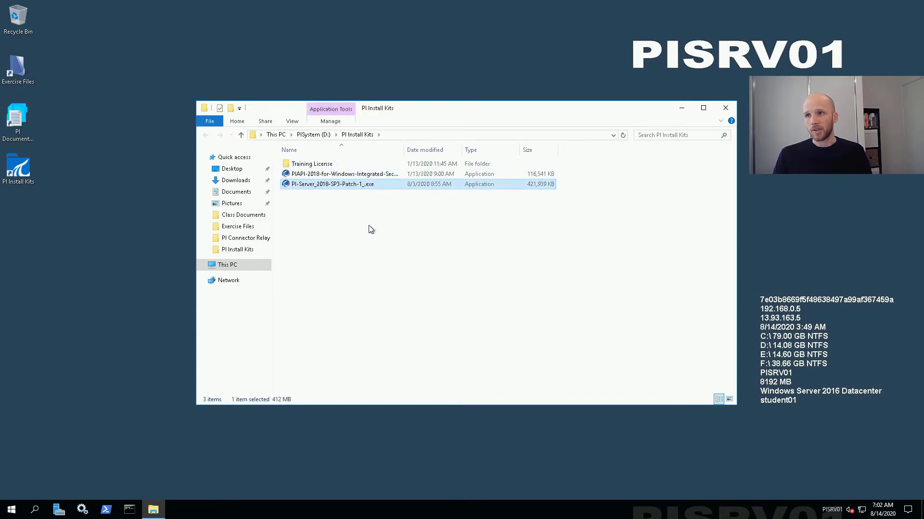
right_click(331, 186)
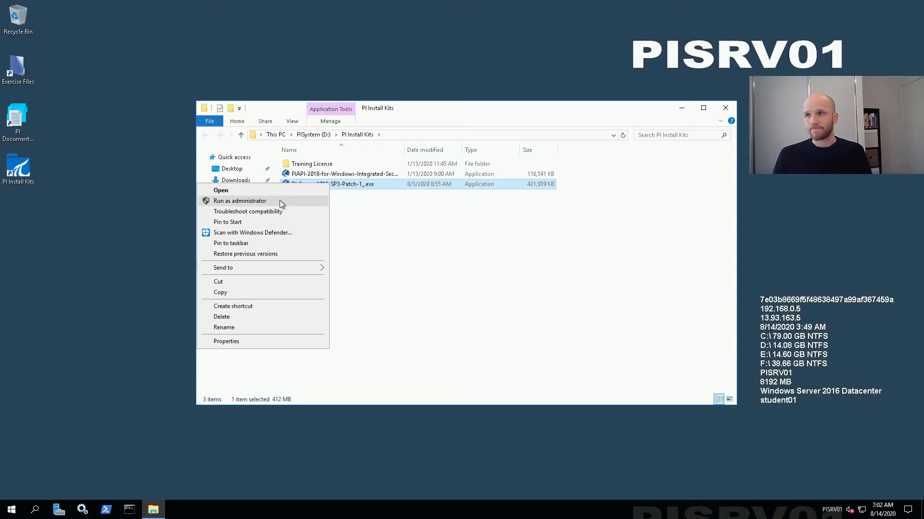
left_click(281, 201)
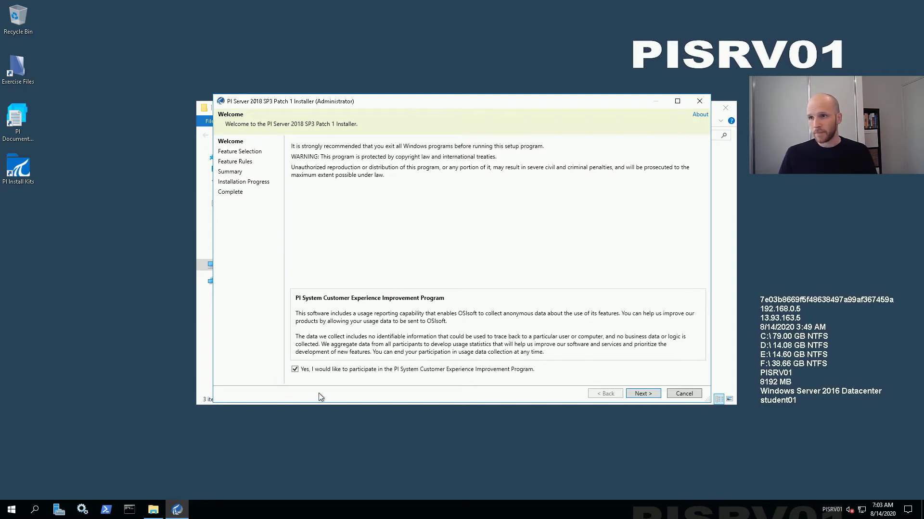
left_click(639, 397)
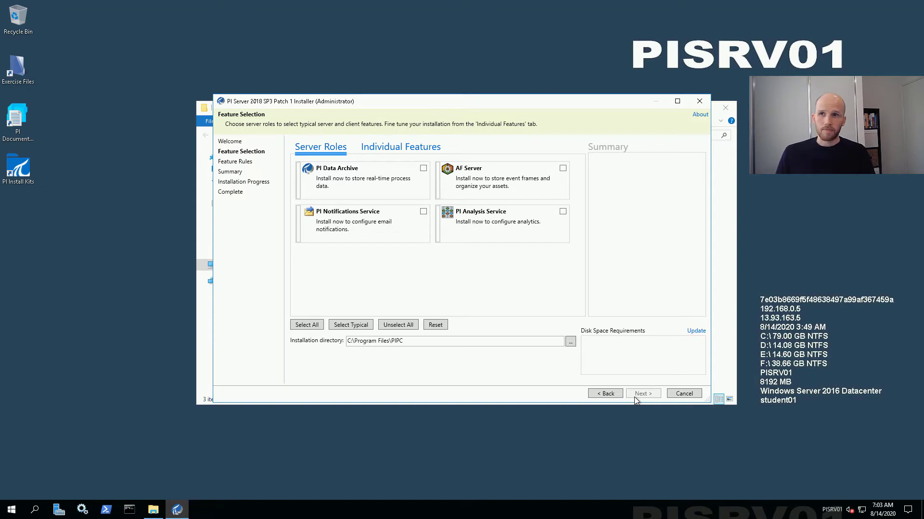
- Choose the PI Data Archive server role and set all three installation directories to the D: drive, keeping their default folder paths
left_click(423, 169)
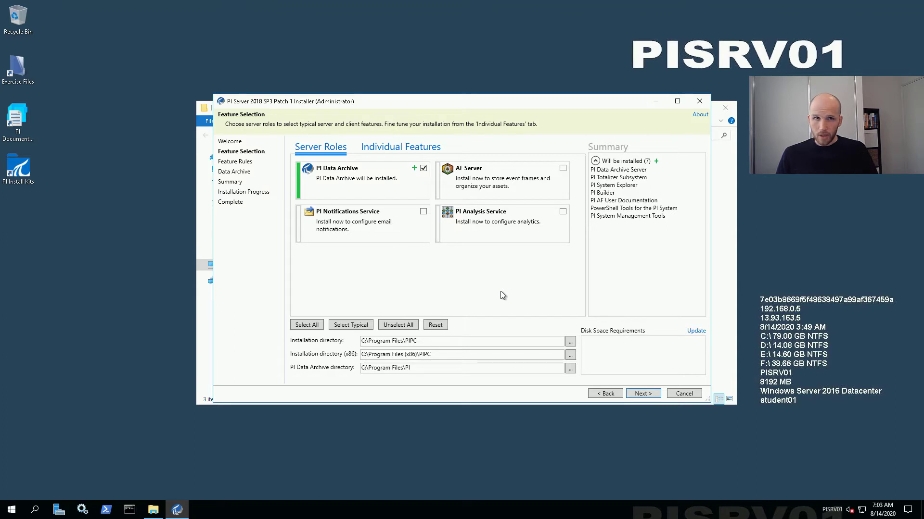
left_click(425, 342)
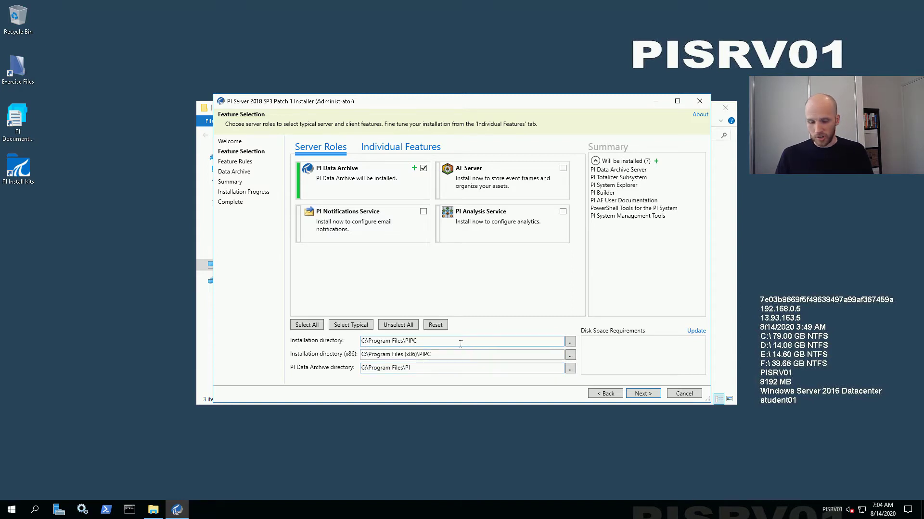
key("BackSpace")
type("D")
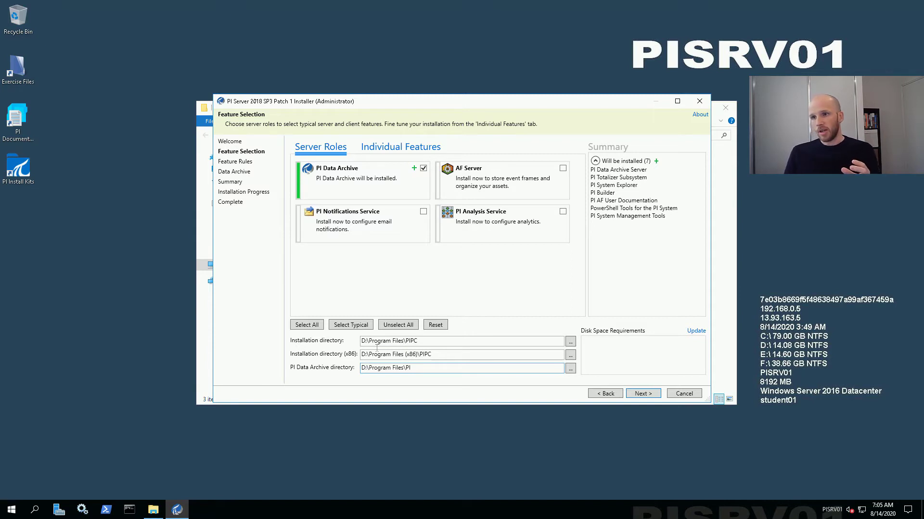
left_click(433, 342)
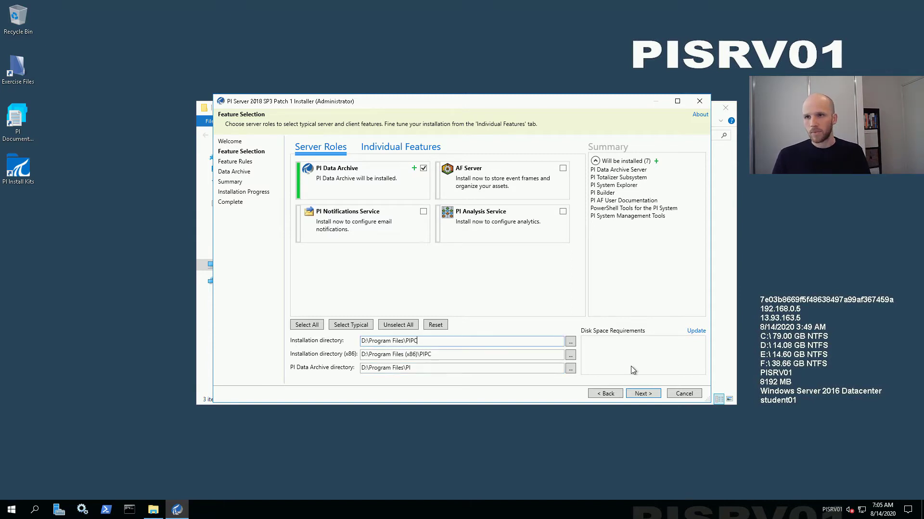
left_click(653, 395)
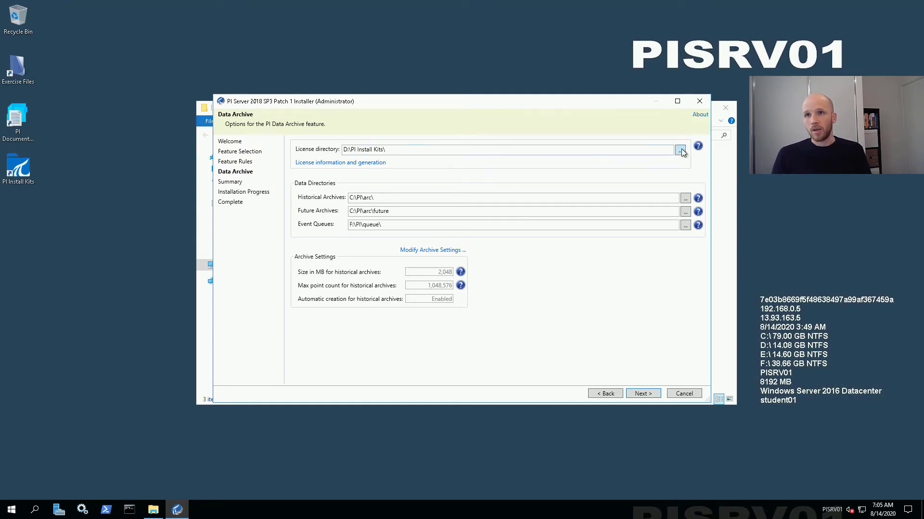
- Set the license directory by selecting pilicense.dat in D:\PI Install Kits\Training License
left_click(367, 165)
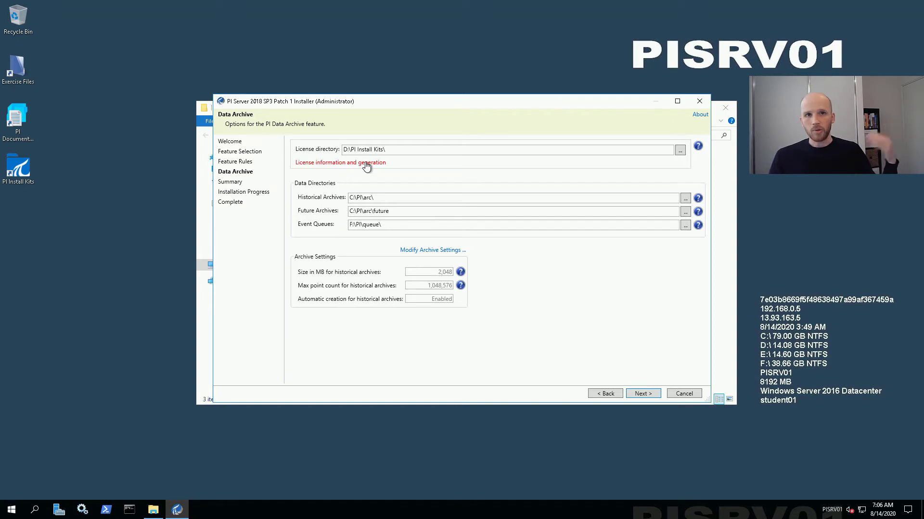
left_click(681, 152)
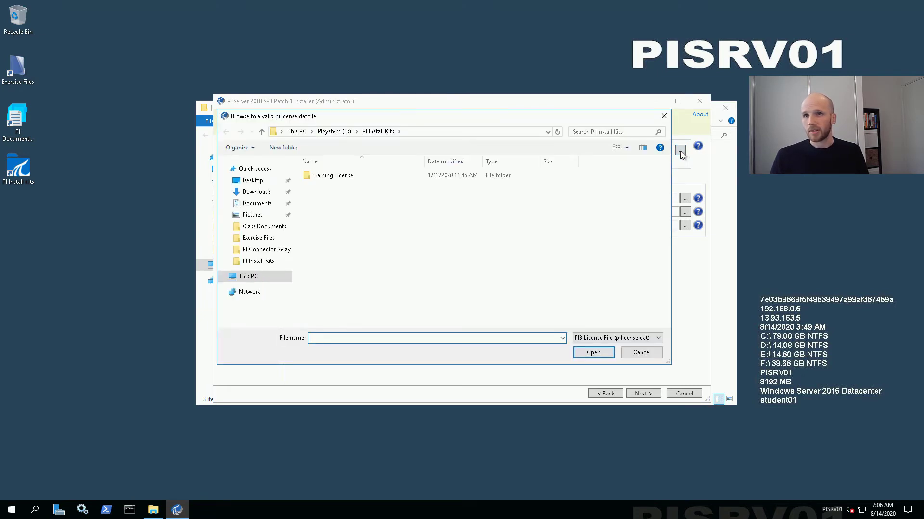
double_click(329, 177)
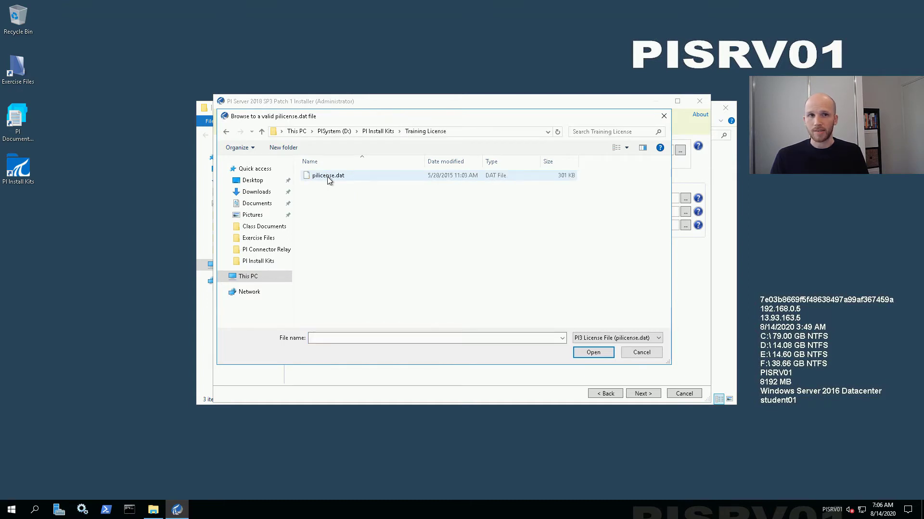
double_click(327, 177)
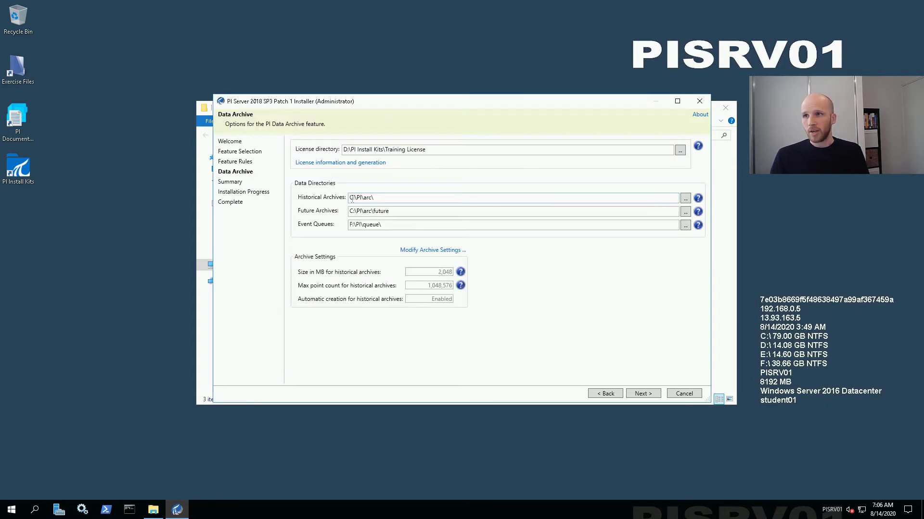
- Set the historical archives directory to E:\PI\arc\, future archives to E:\PI\arc\future and event queues to D:\PI\queue\
left_click(353, 198)
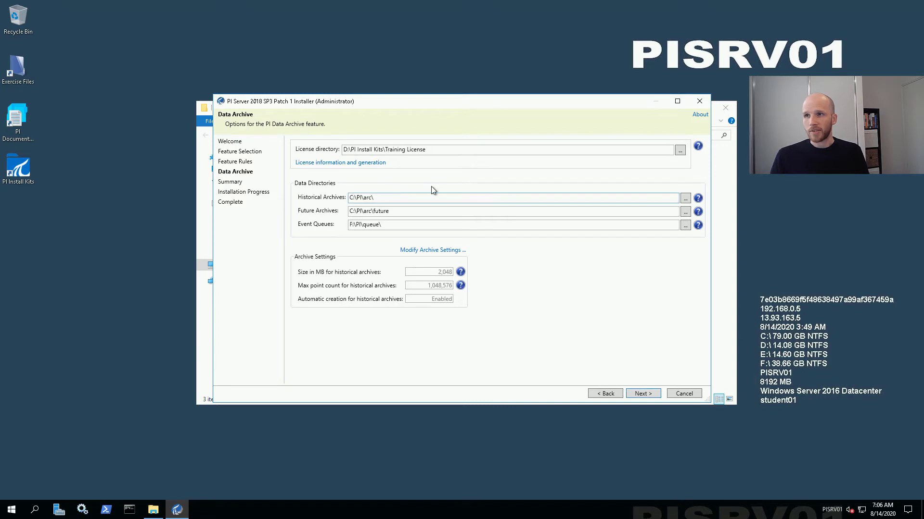
key("BackSpace")
type("E")
key("Tab")
key("Delete")
type("E")
key("Tab")
key("Delete")
type("E")
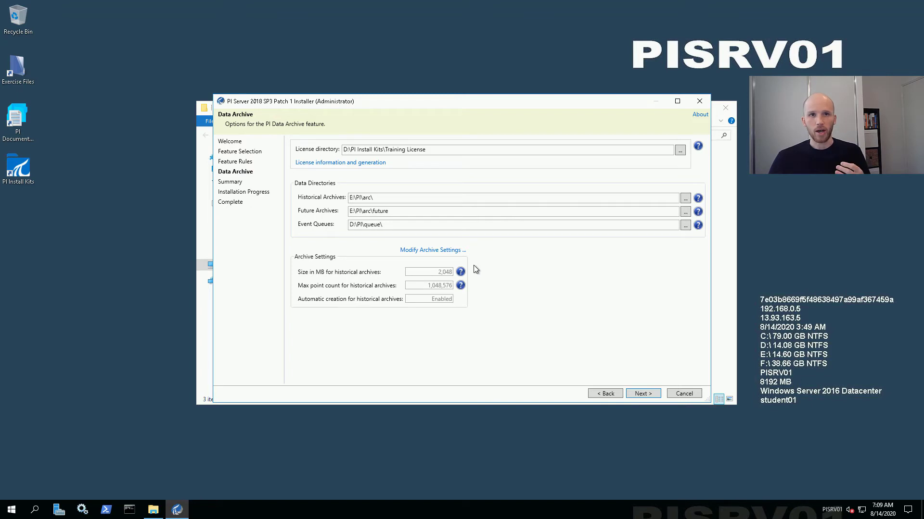
- Keep the default archive settings, install the selected PI Data Archive features and close the installer
mouse_move(459, 274)
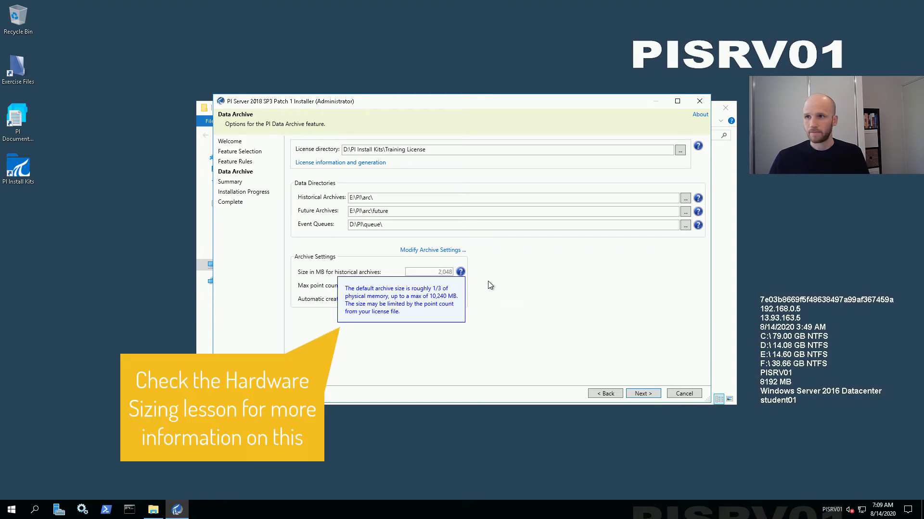
left_click(653, 398)
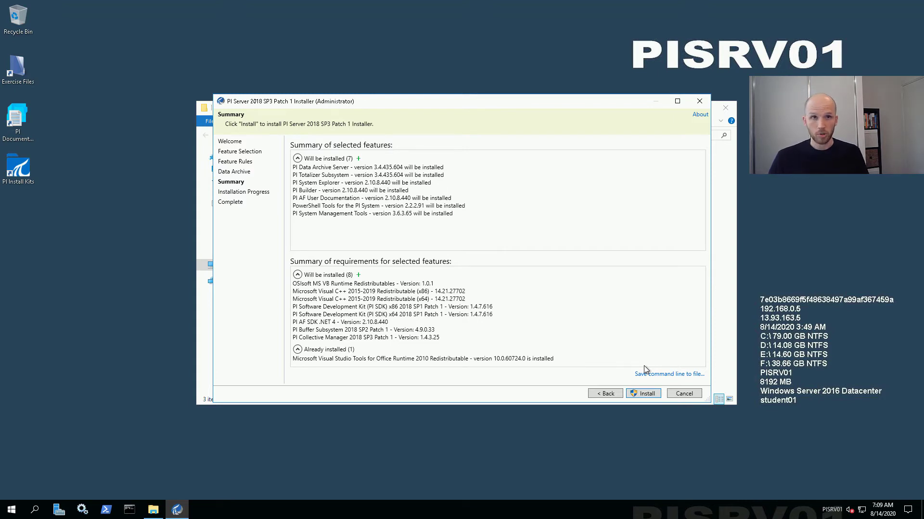
left_click(646, 395)
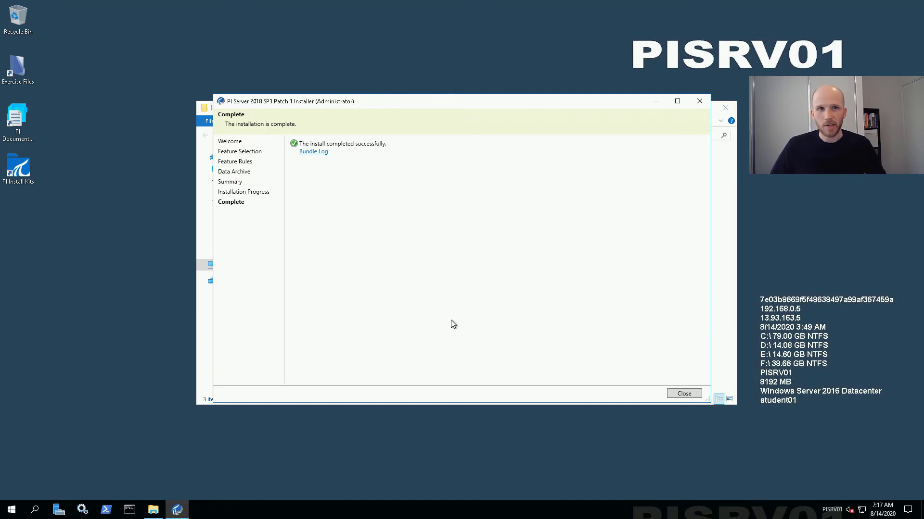
left_click(685, 394)
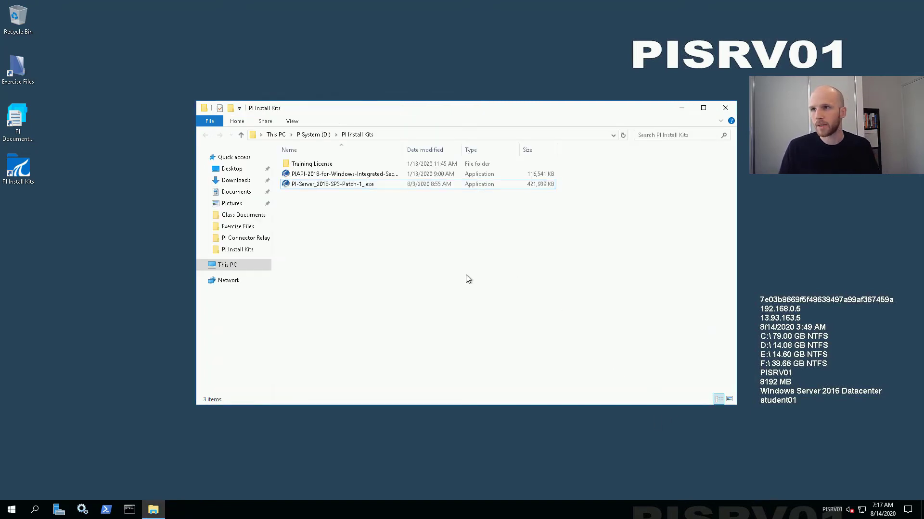
- Inspect the installed folders on PISystem (D:), opening Program Files and its PI folder
left_click(242, 265)
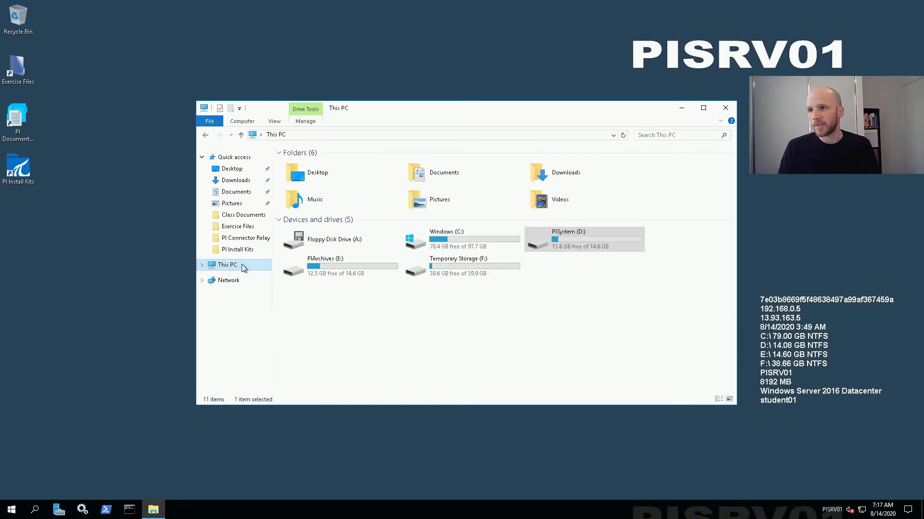
left_click(559, 244)
double_click(559, 243)
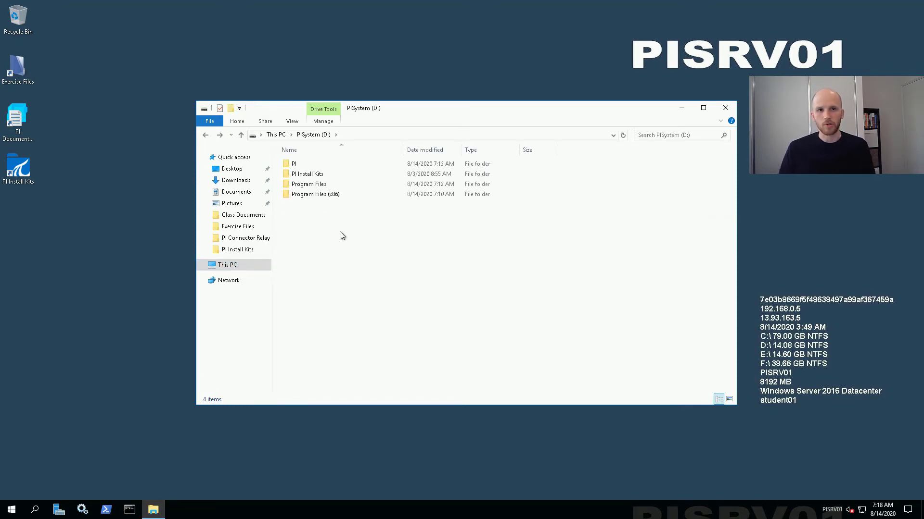
double_click(325, 184)
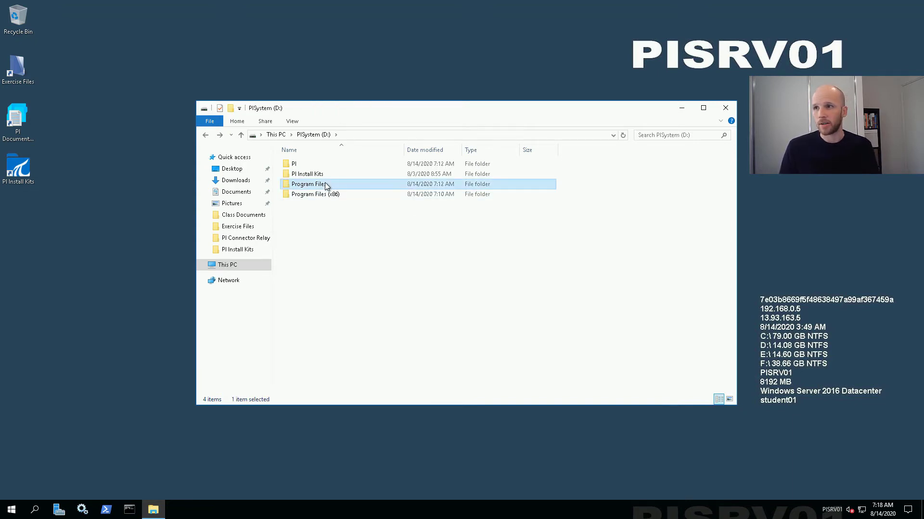
double_click(321, 164)
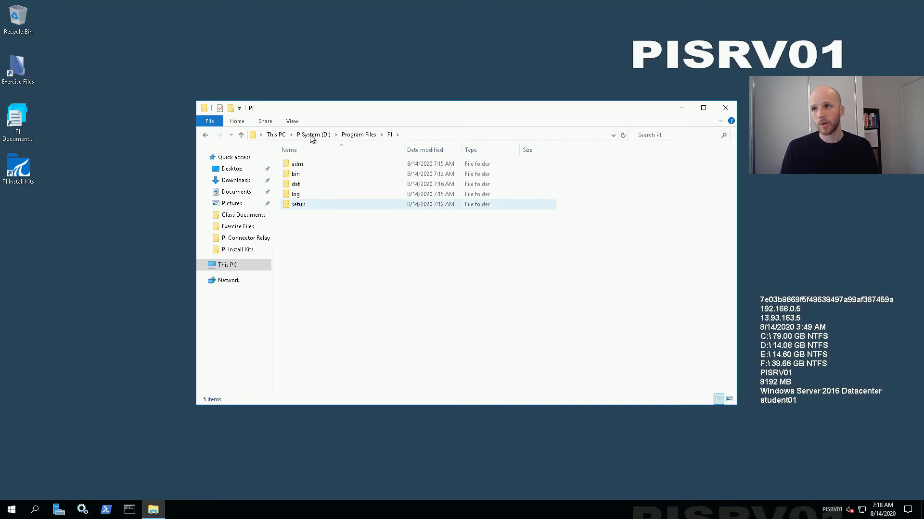
- Switch to the PISRV02 remote session
mouse_move(229, 3)
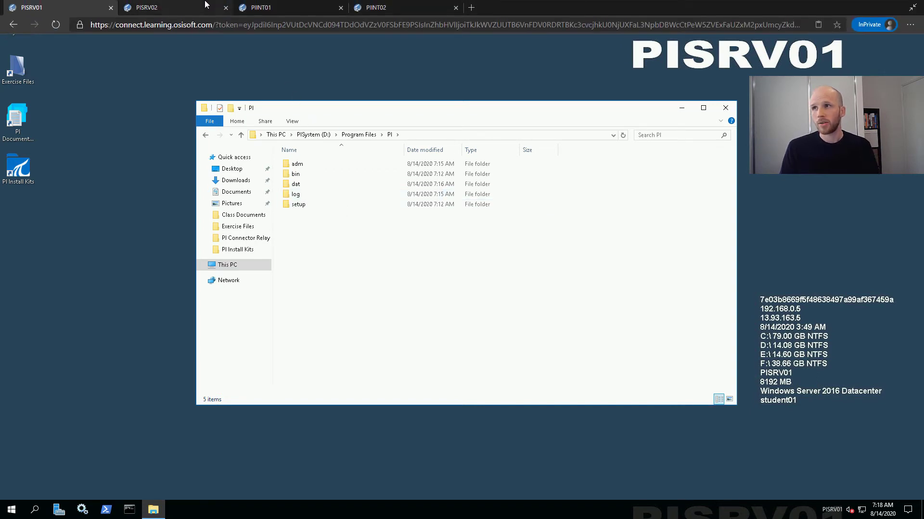
left_click(188, 4)
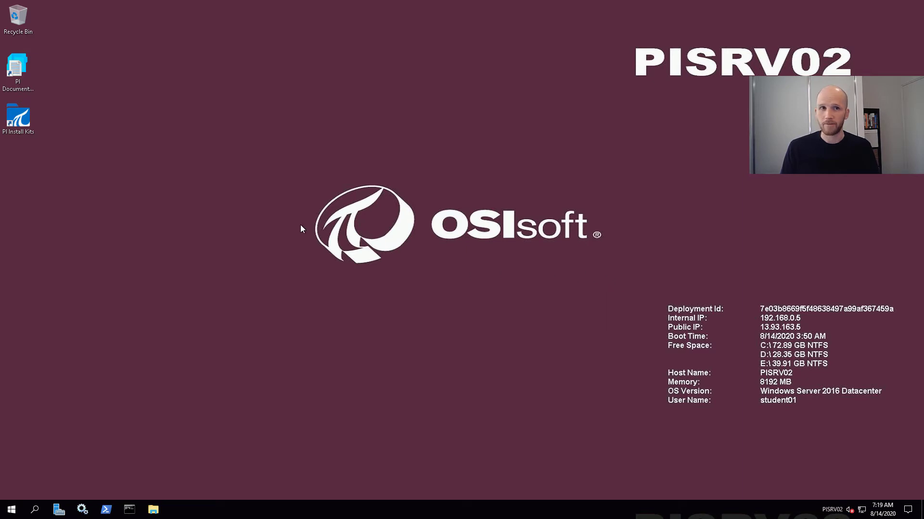
- Open the PI Install Kits folder and run PI-Server_2018-SP3-Patch-1_.exe as administrator
double_click(18, 120)
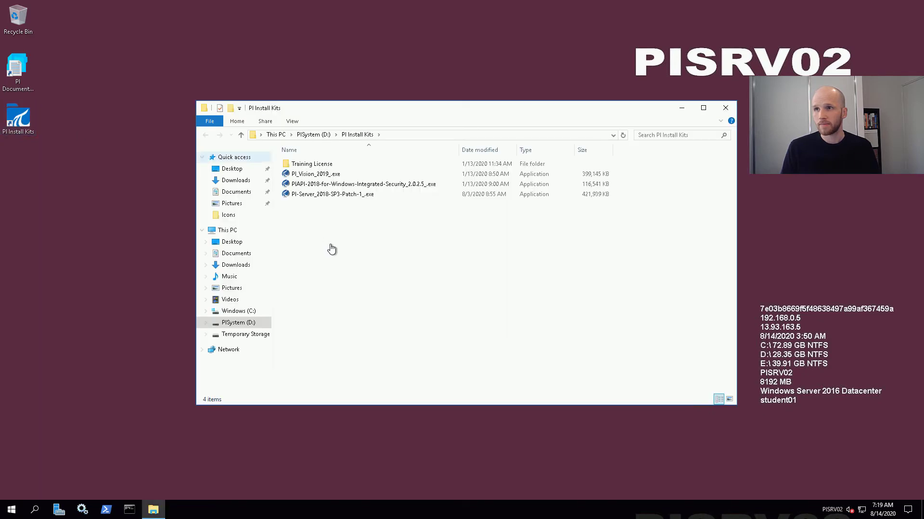
left_click(337, 195)
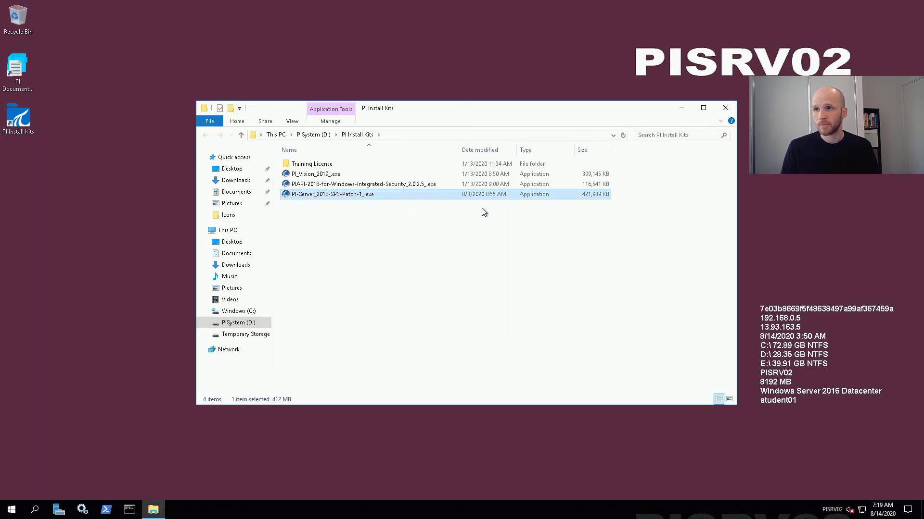
right_click(343, 193)
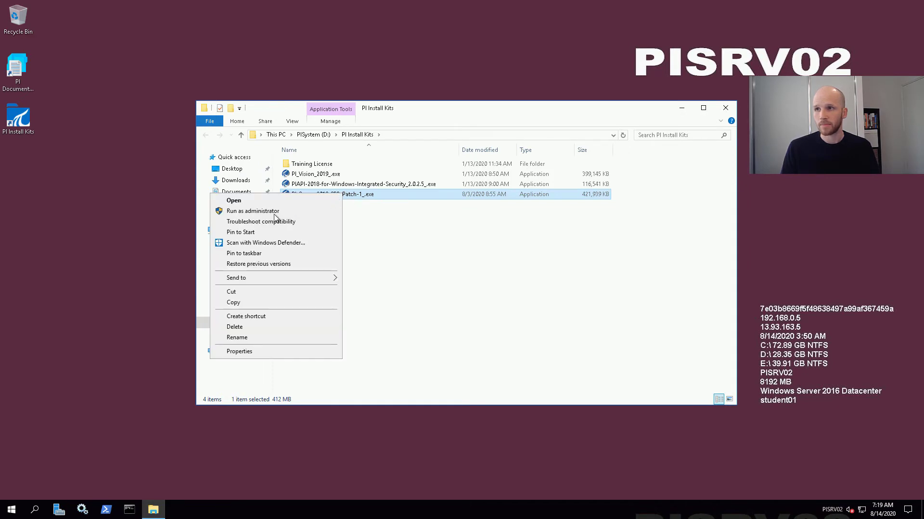
left_click(274, 215)
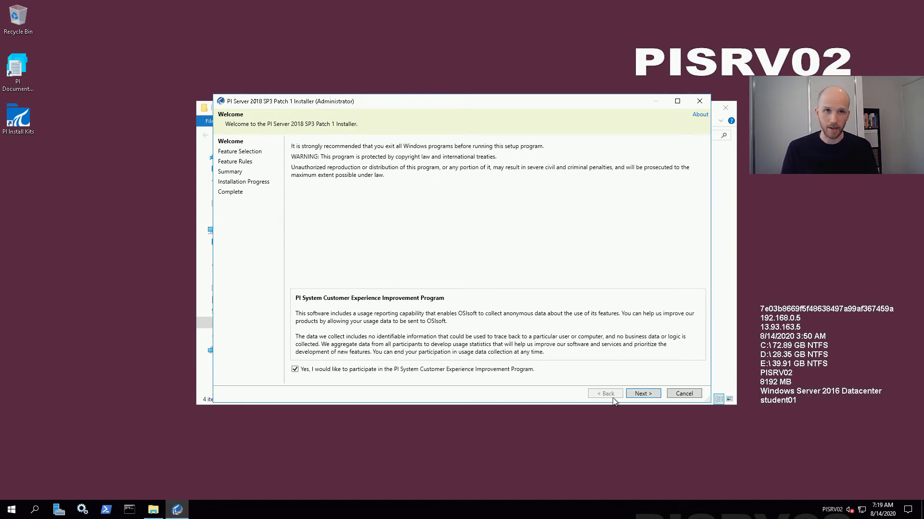
- Continue past the installer's welcome page and select the AF Server and PI Analysis Service roles
left_click(643, 393)
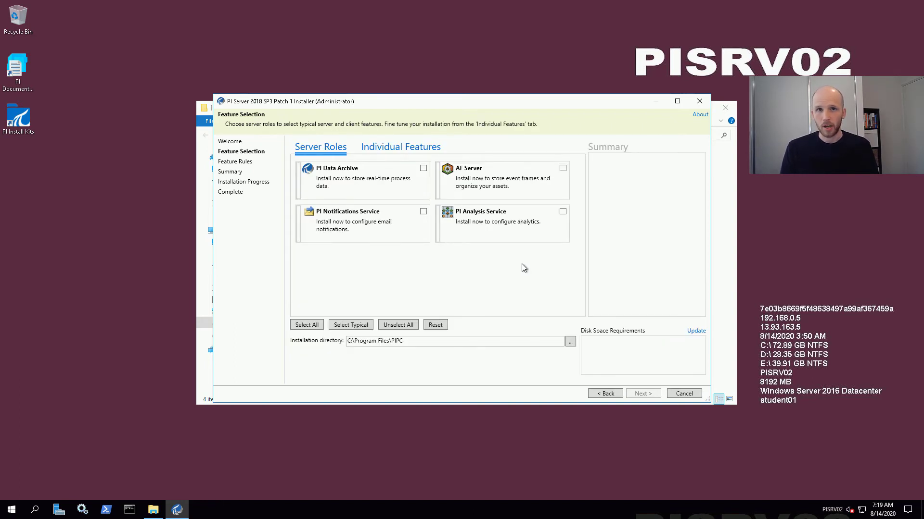
left_click(562, 169)
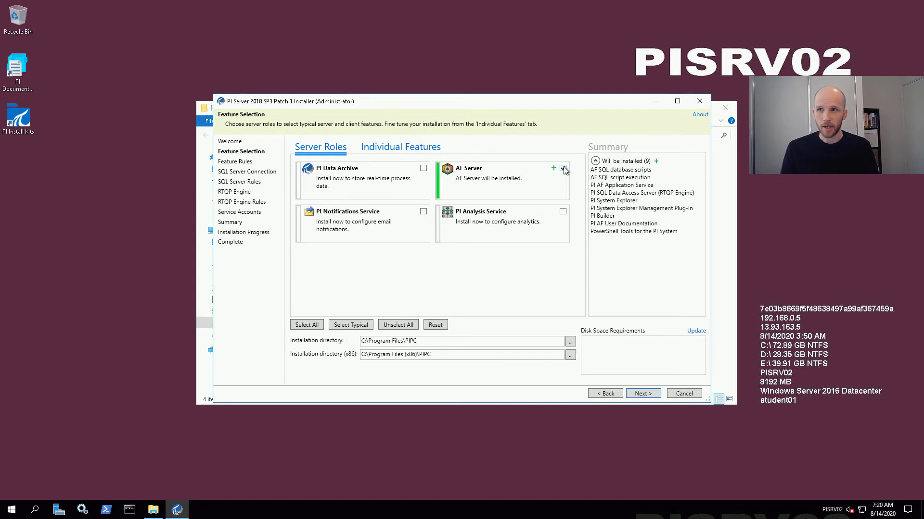
left_click(562, 213)
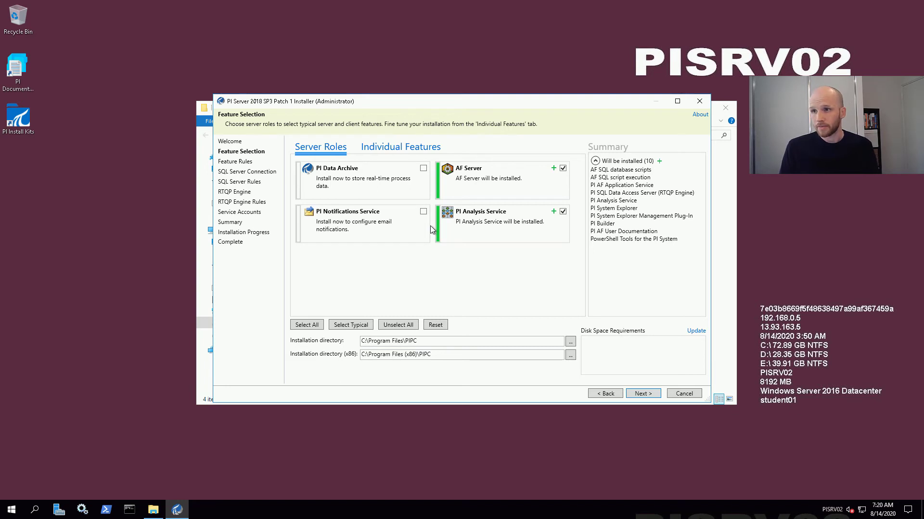
- Set the installation directories to D:\Program Files\PIPC and D:\Program Files (x86)\PIPC, and continue to the SQL Server connection
left_click(370, 342)
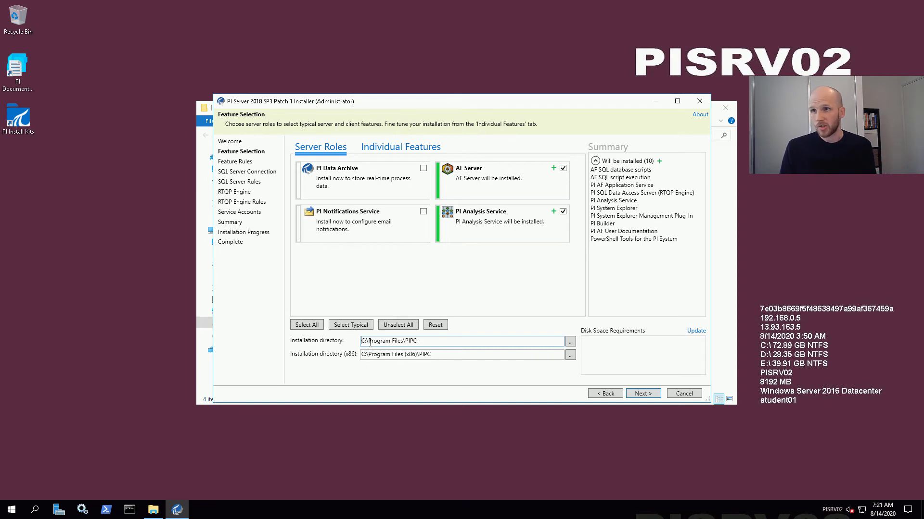
key("Home")
key("Delete")
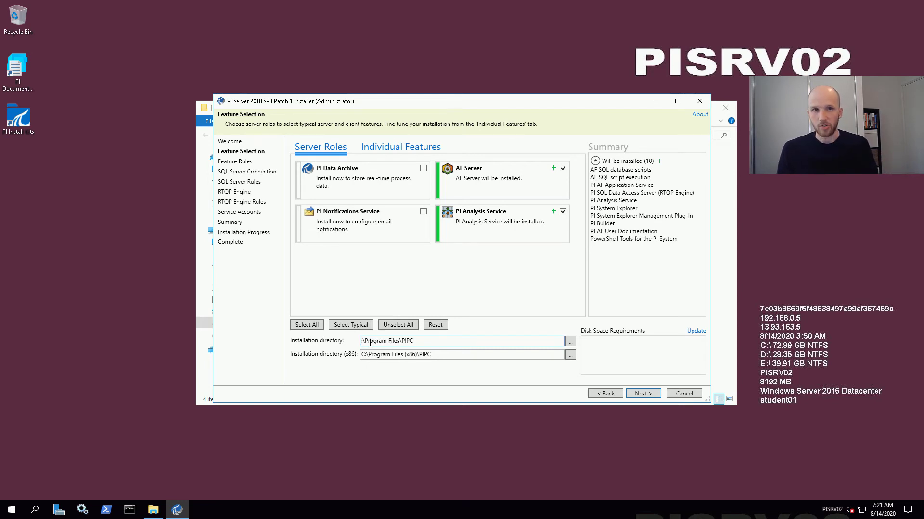
type("D")
key("Tab")
key("Tab")
key("Delete")
type("d")
key("BackSpace")
type("D")
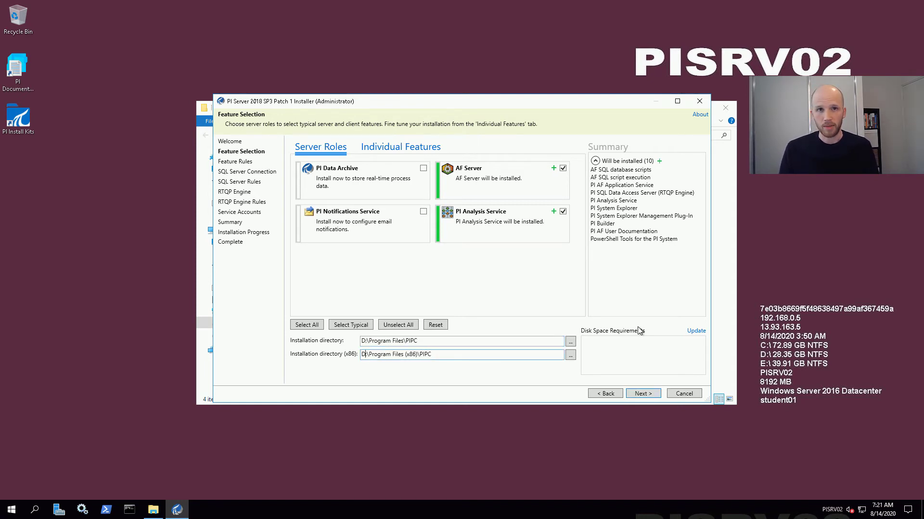
left_click(644, 396)
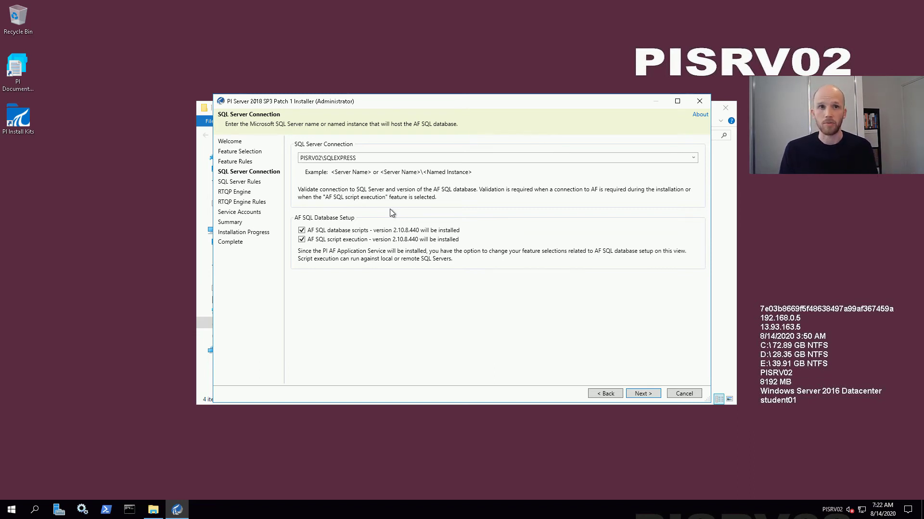
- Accept the SQL Server connection PISRV02\SQLEXPRESS and assign the PI Web API certificate issued by PIDC.PISCHOOL.INT to the RTQP Engine
left_click(641, 395)
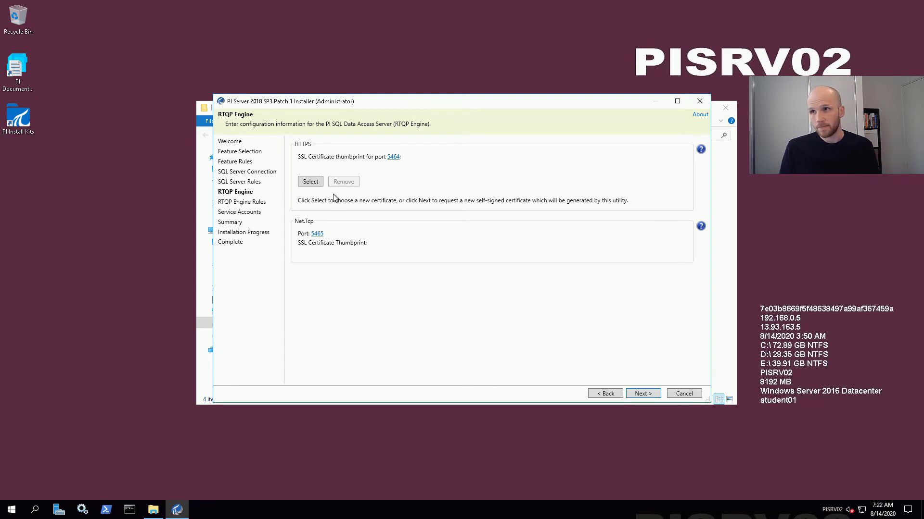
left_click(310, 184)
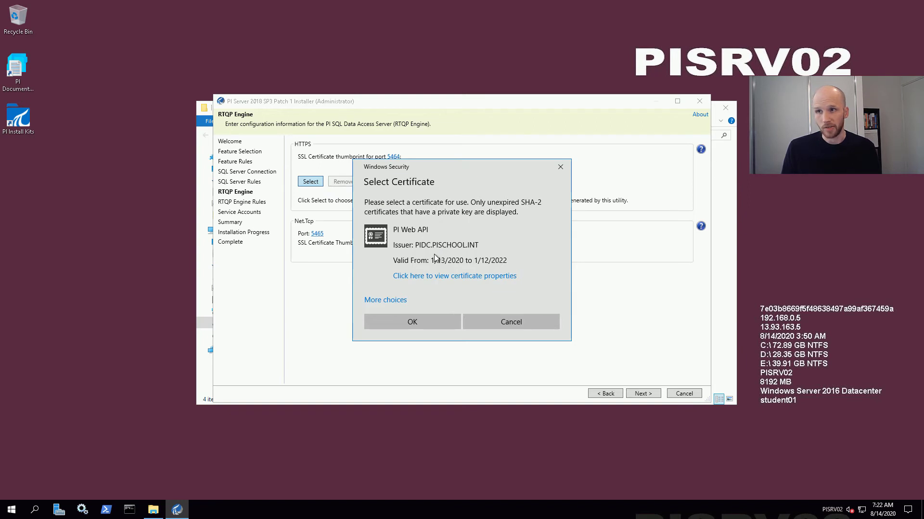
left_click(382, 301)
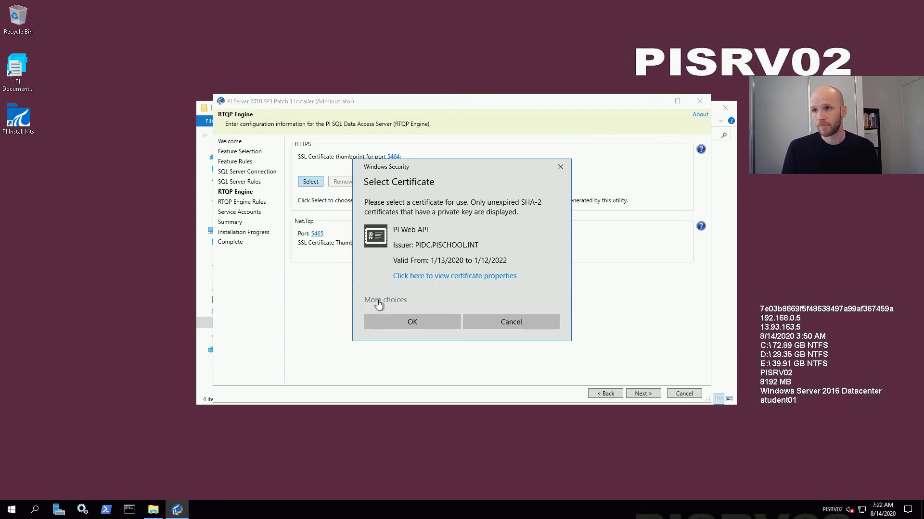
left_click(398, 319)
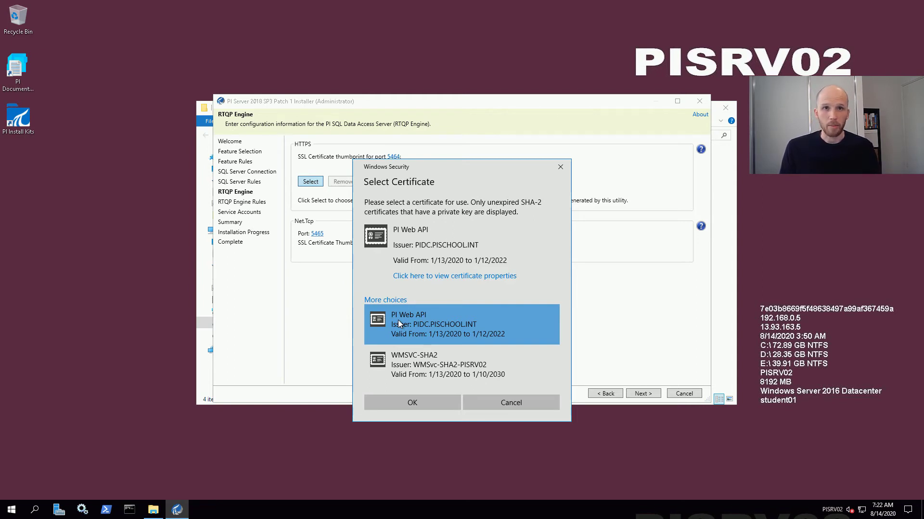
left_click(419, 402)
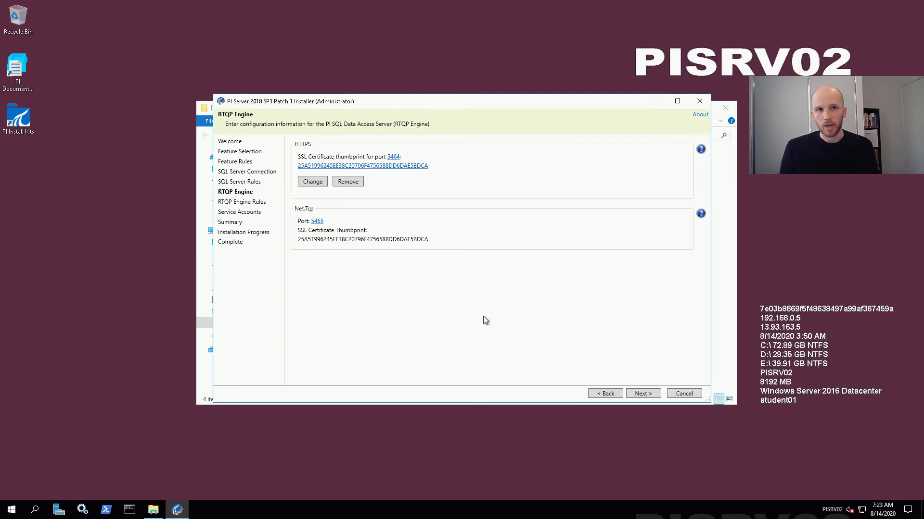
left_click(644, 393)
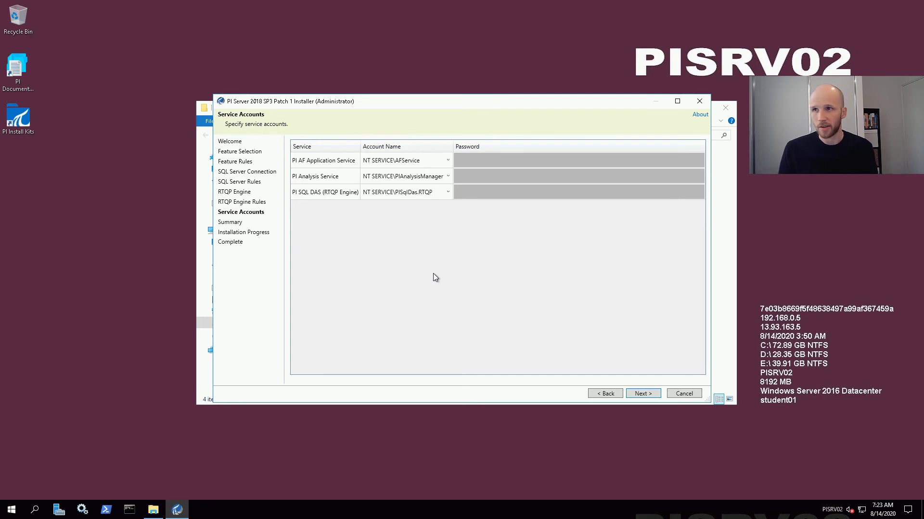
- Set the PI AF Application Service account to PISCHOOL\SVC-PIAF$, chosen from the domain accounts matching svc-
left_click(435, 161)
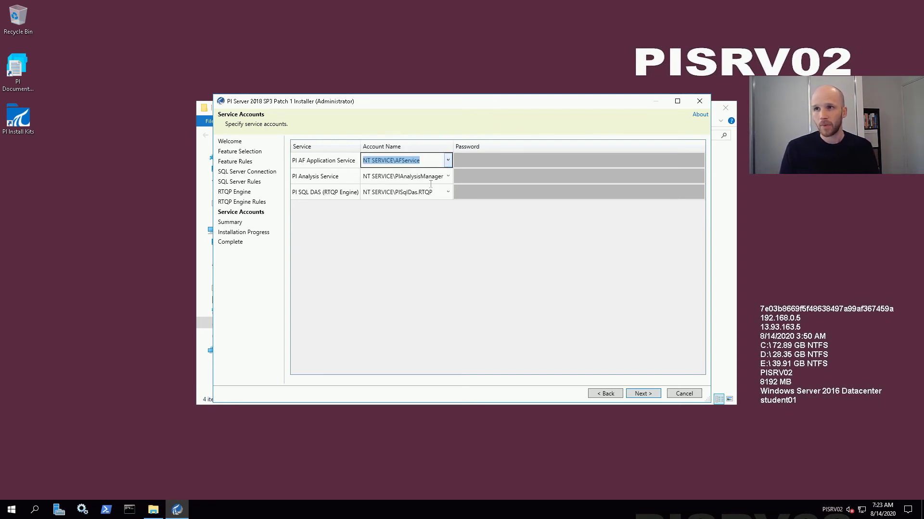
left_click(449, 161)
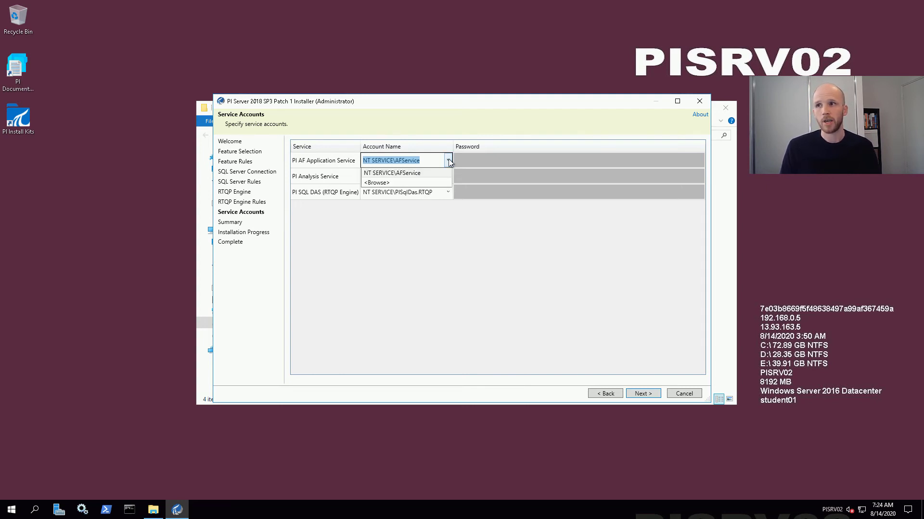
left_click(432, 182)
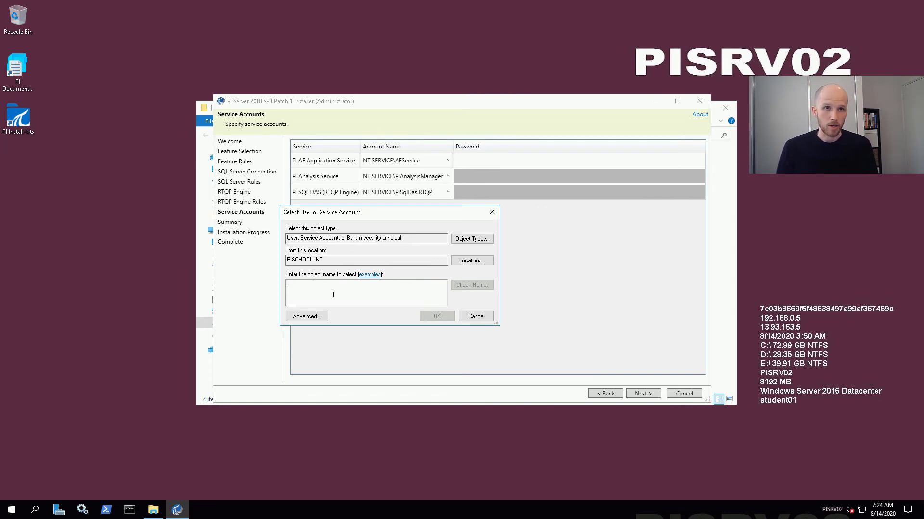
type("s")
key("BackSpace")
type("svc-")
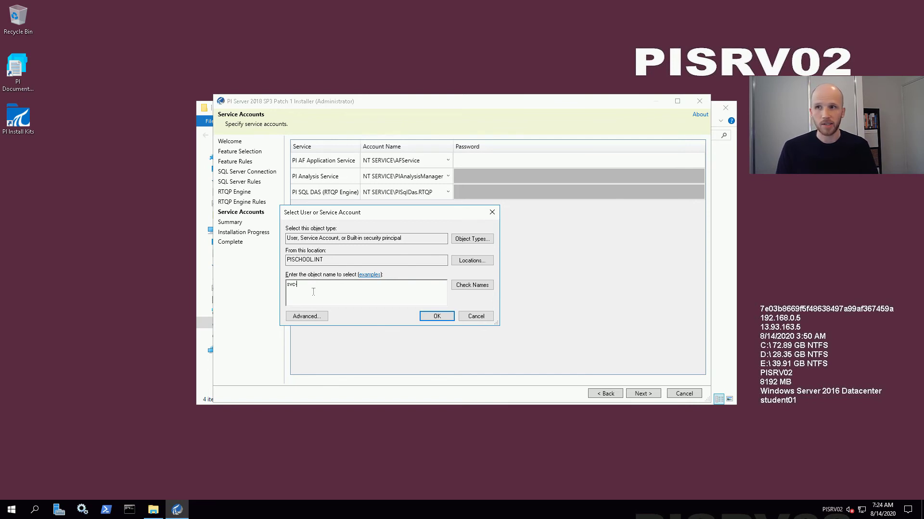
left_click(483, 287)
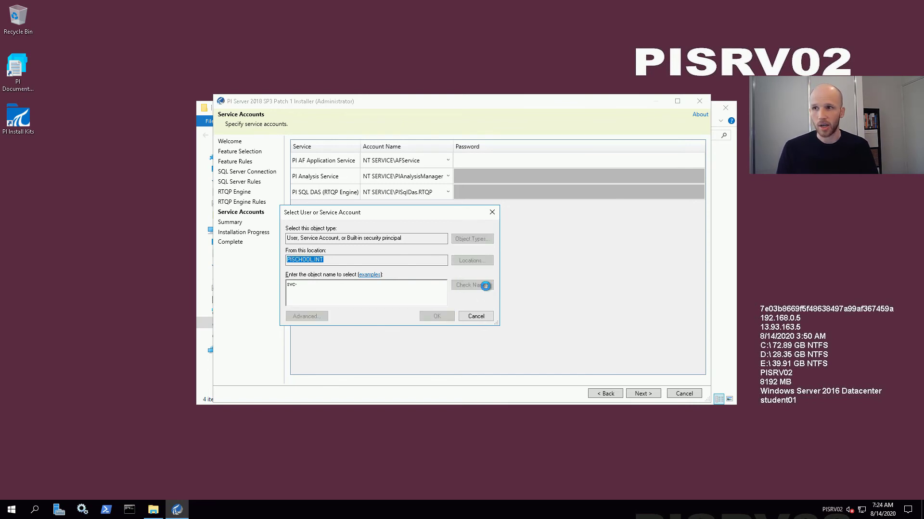
left_click_drag(457, 225, 646, 196)
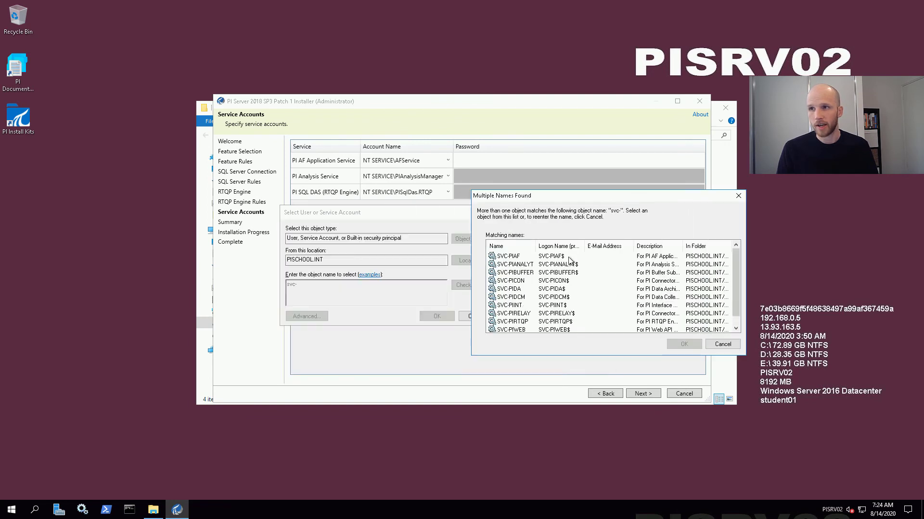
left_click(514, 258)
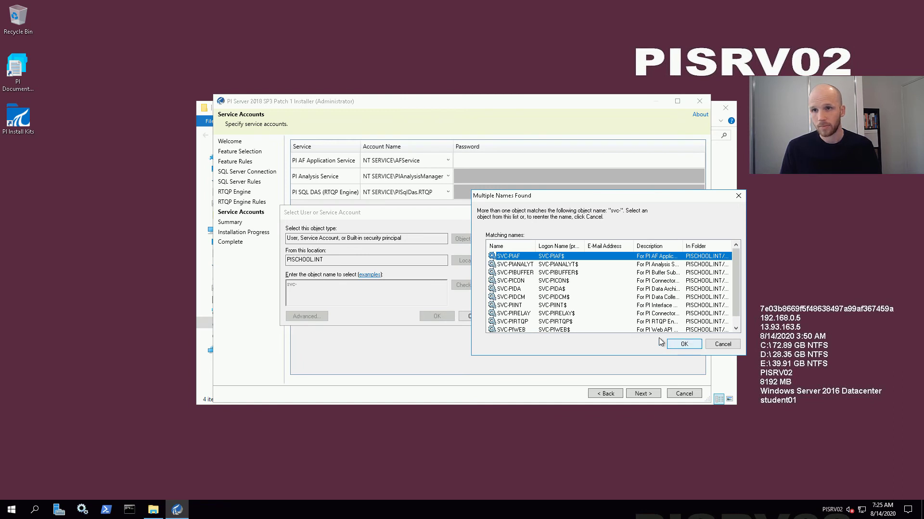
left_click(684, 344)
left_click(436, 316)
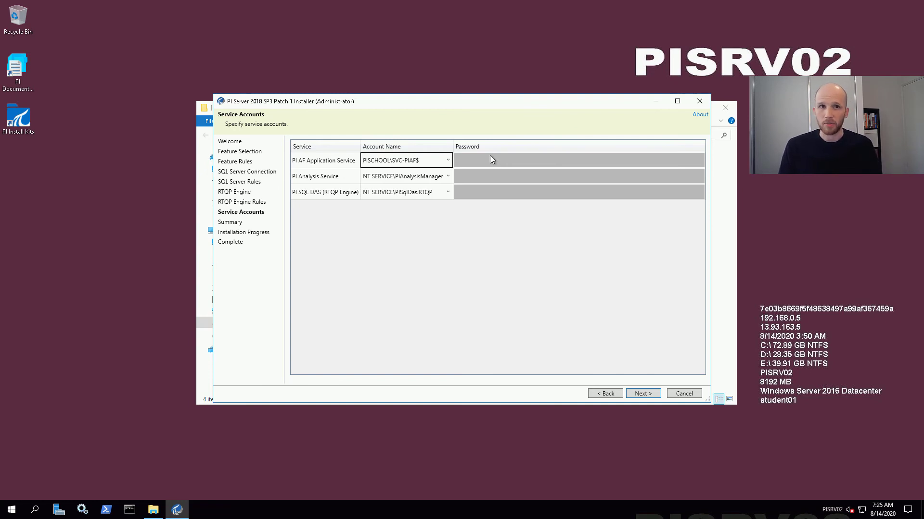
- Set the PI Analysis Service account to PISCHOOL\SVC-PIANALYT$, chosen from the domain accounts matching svc-
left_click(447, 176)
left_click(487, 159)
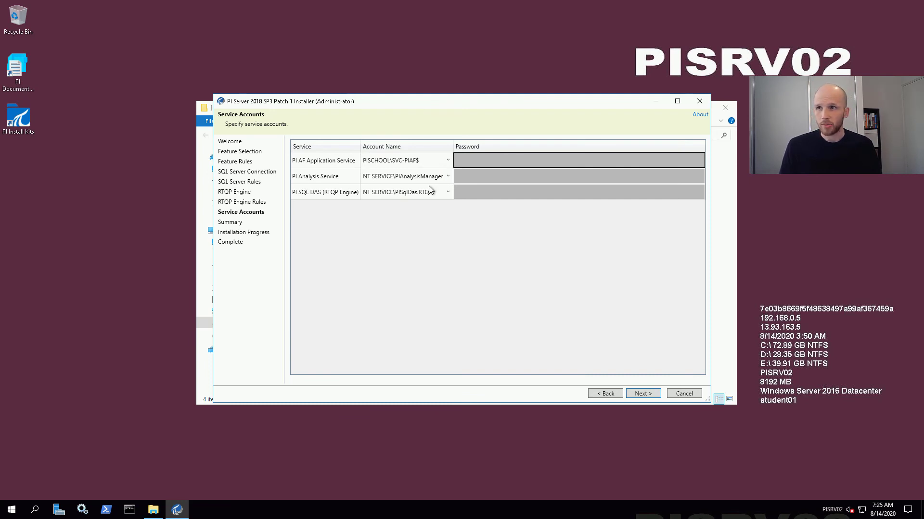
left_click(447, 177)
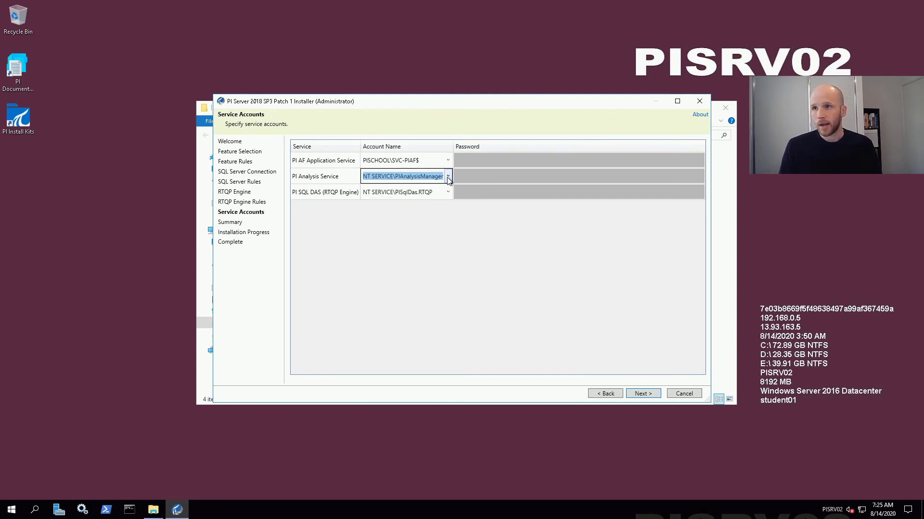
left_click(448, 176)
left_click(404, 198)
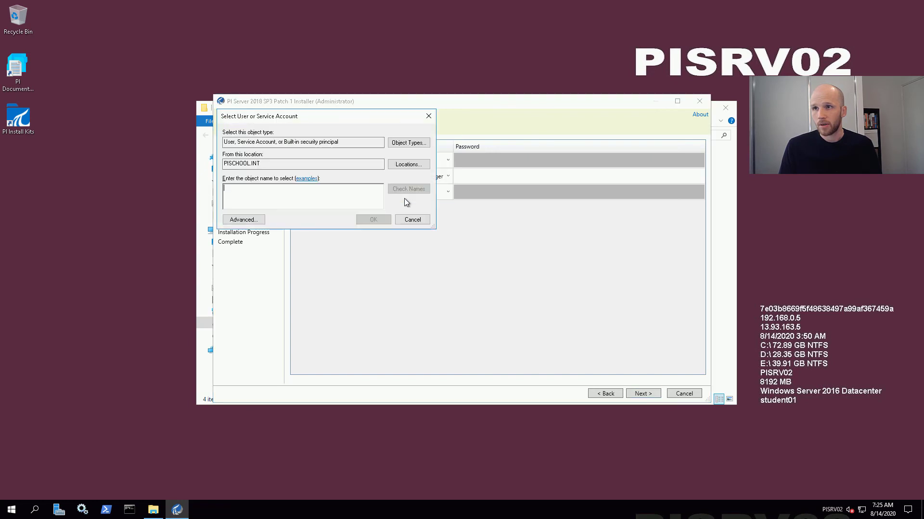
left_click_drag(368, 122, 407, 219)
type("svc-")
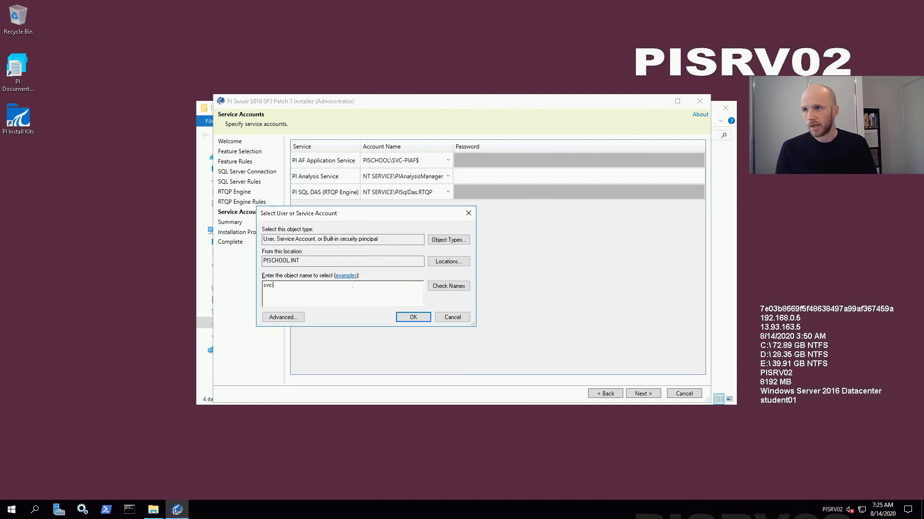
left_click(463, 287)
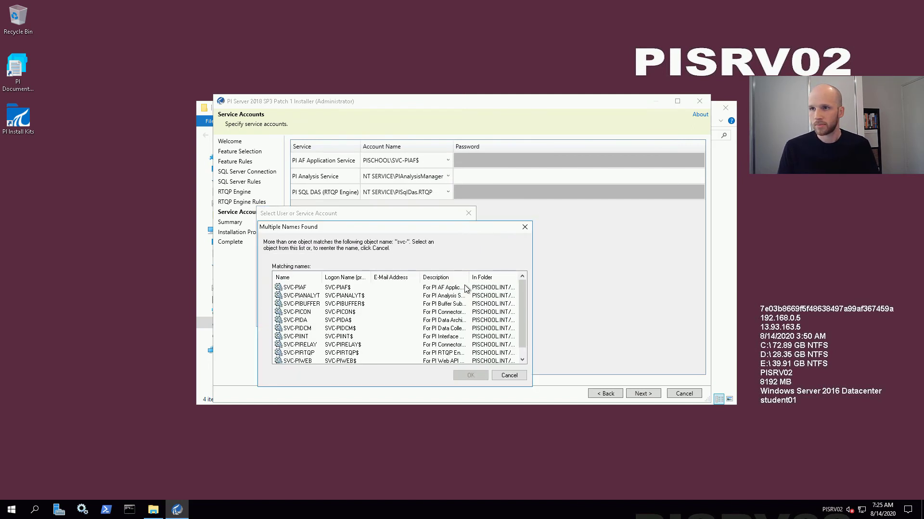
left_click(300, 297)
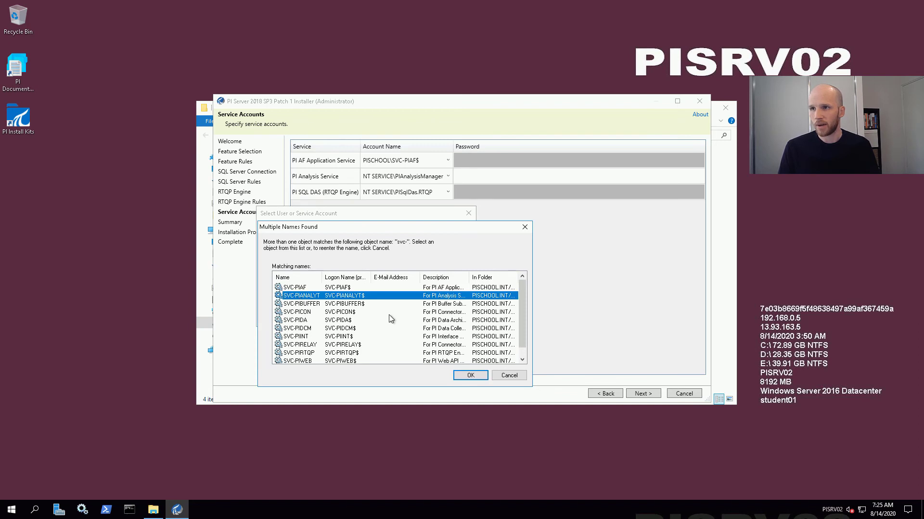
left_click(470, 376)
left_click(414, 318)
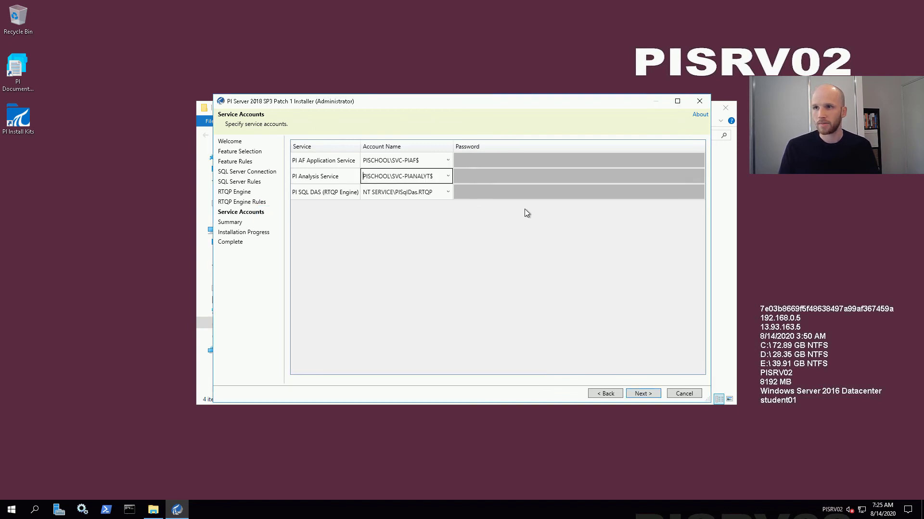
- Set the PI SQL DAS (RTQP Engine) service account to PISCHOOL\SVC-PIRTQP$, chosen from the domain accounts matching svc-
left_click(448, 192)
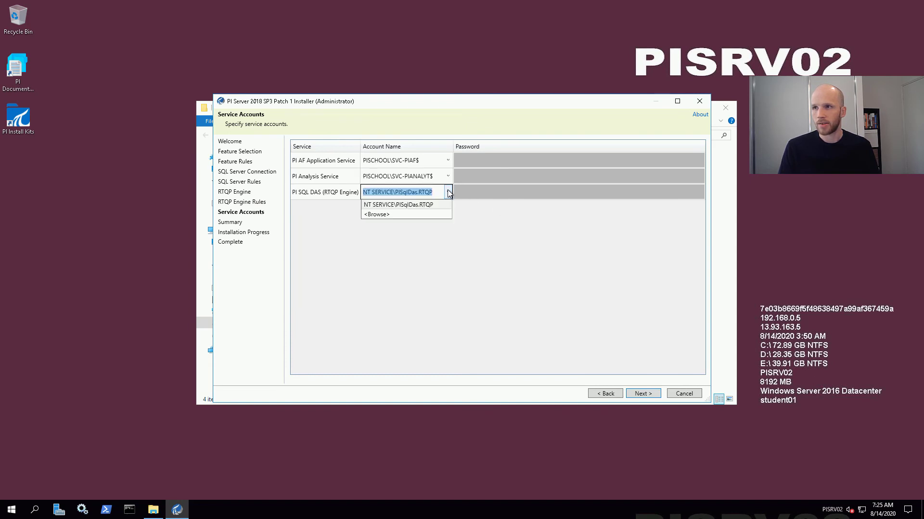
left_click(398, 215)
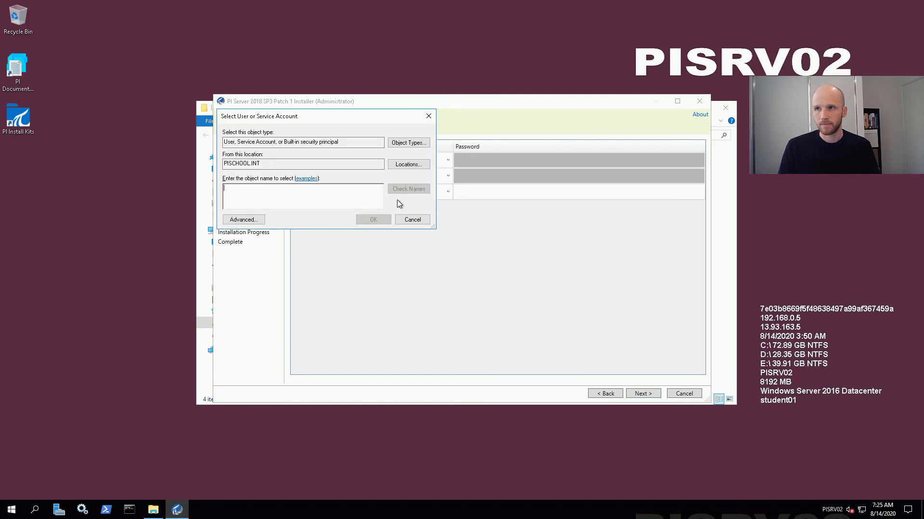
type("svc-")
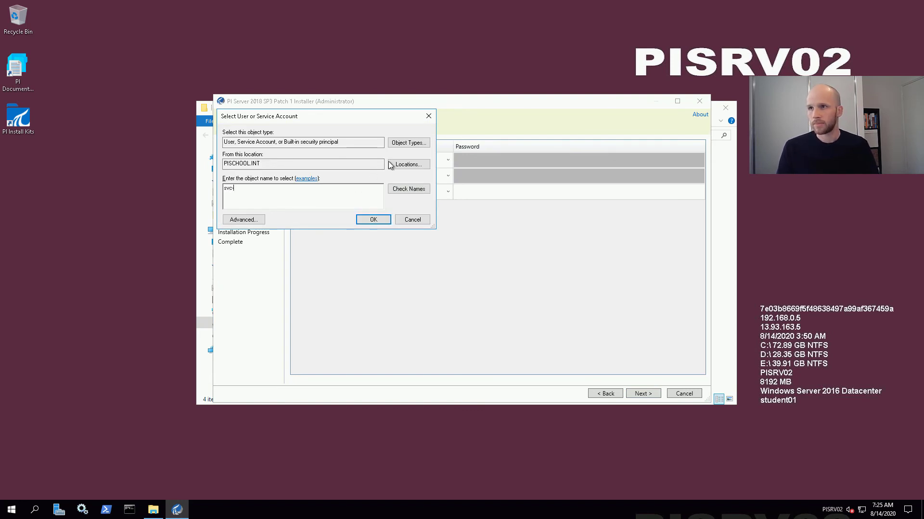
left_click(417, 188)
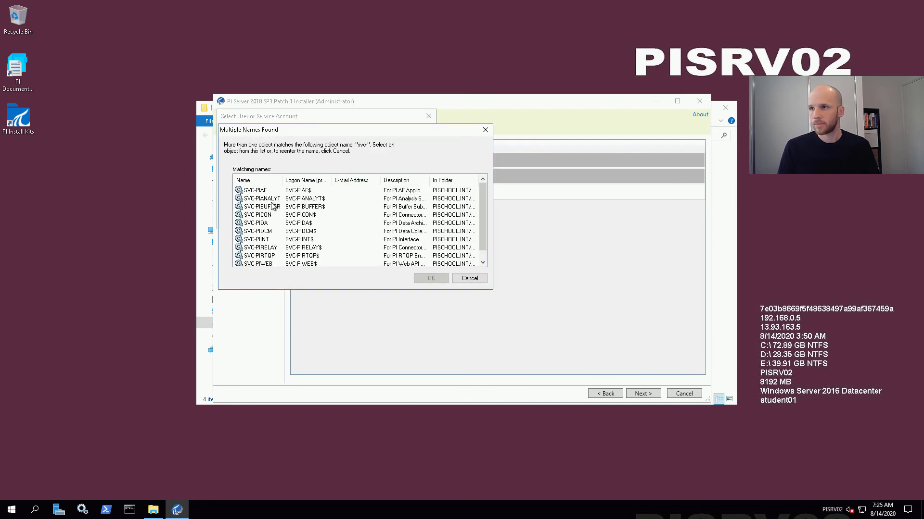
left_click(260, 256)
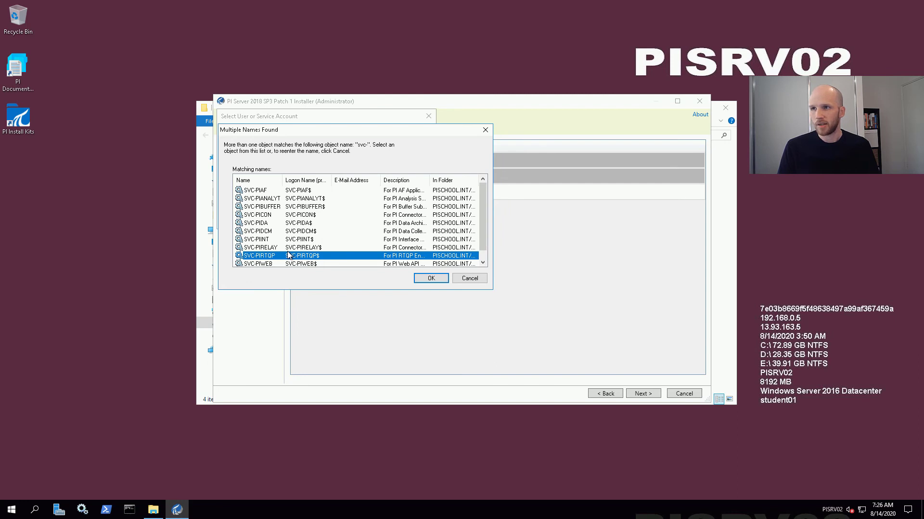
left_click(422, 280)
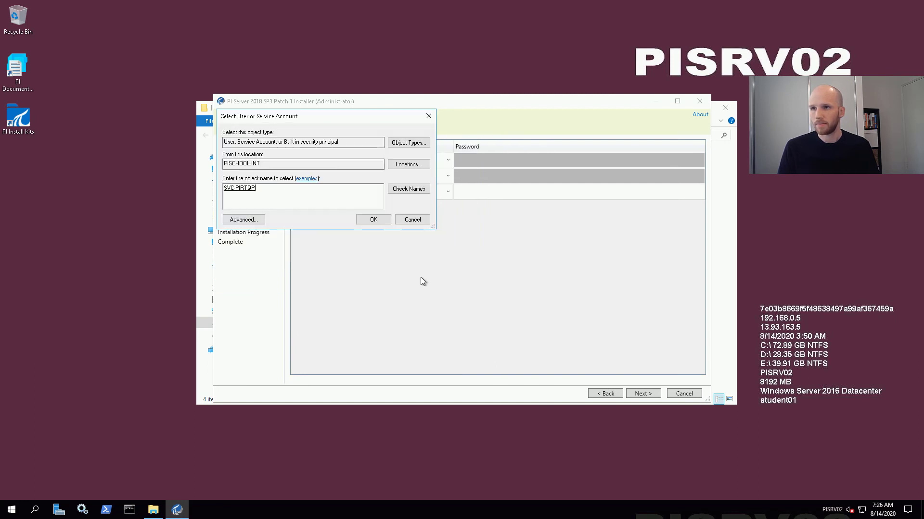
left_click(372, 220)
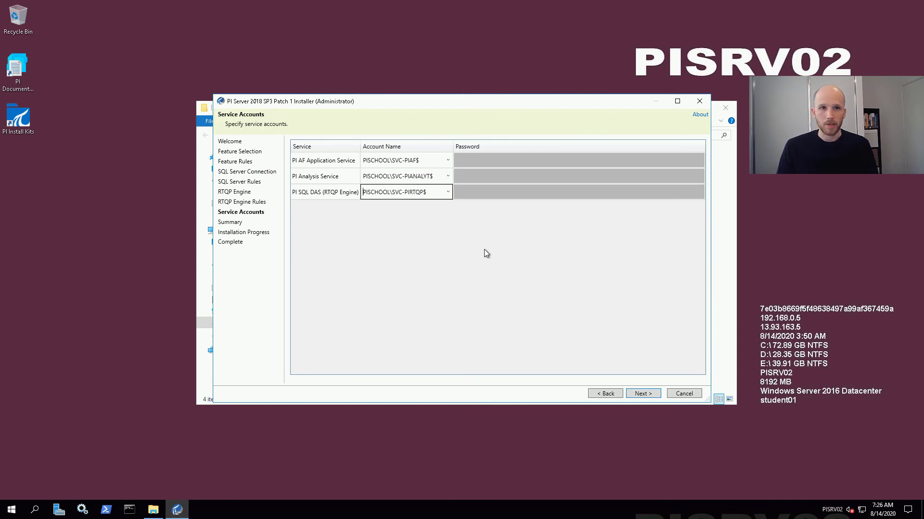
- Accept the service accounts, install the features listed in the summary, and close the installer once the installation is complete
left_click(656, 395)
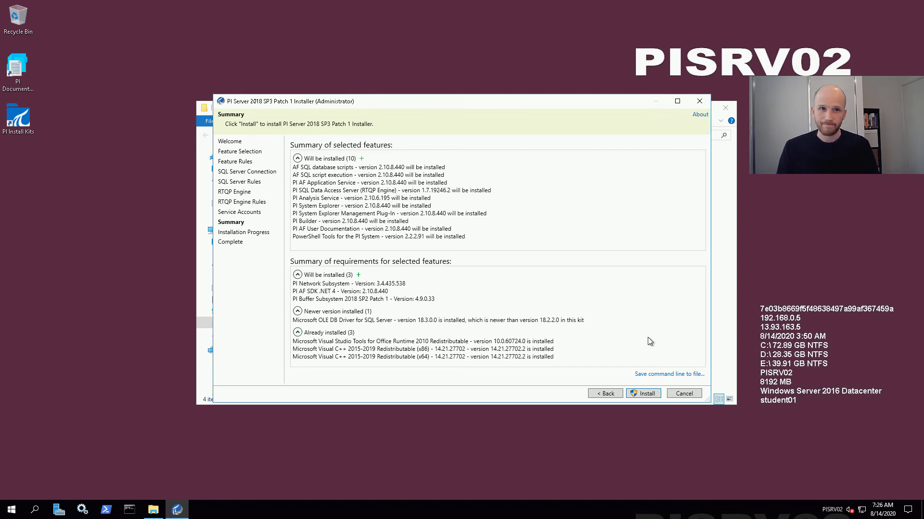
left_click(646, 395)
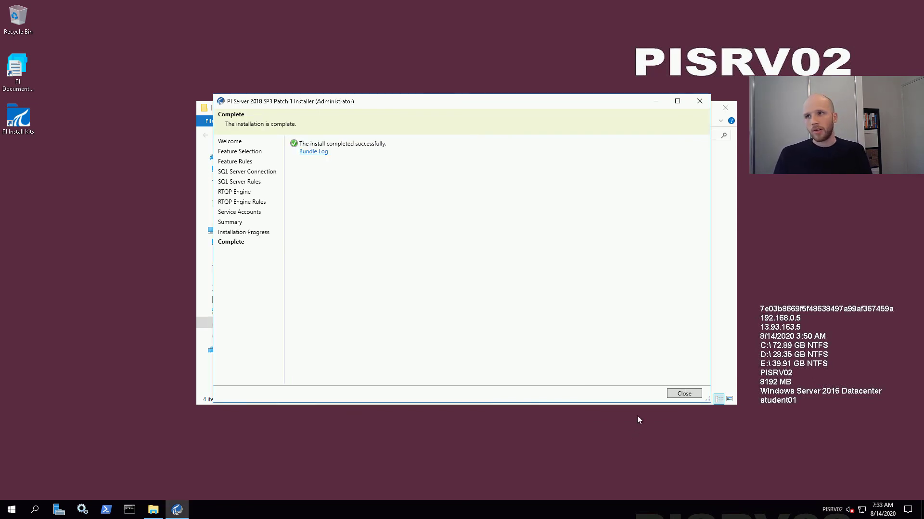
left_click(681, 398)
left_click(591, 268)
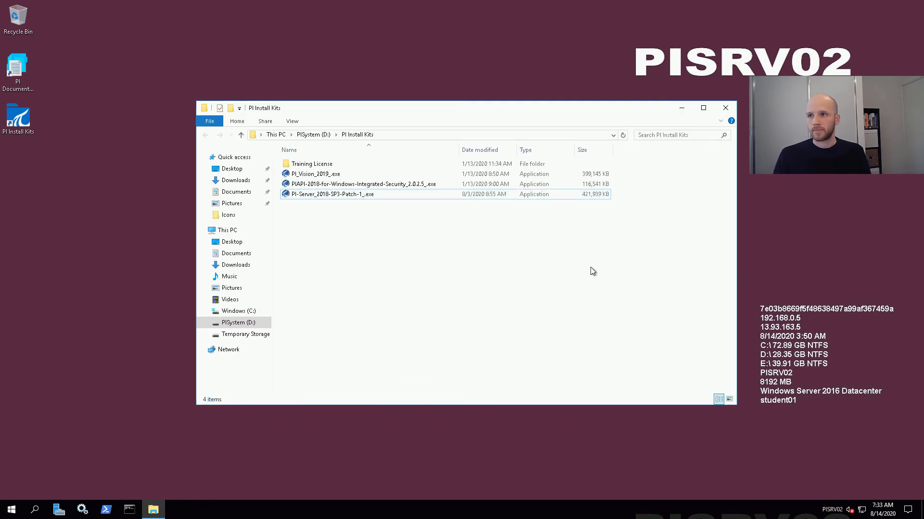
- Check the PIPC installation folders under Program Files and Program Files (x86) on the PISystem (D:) drive
left_click(236, 324)
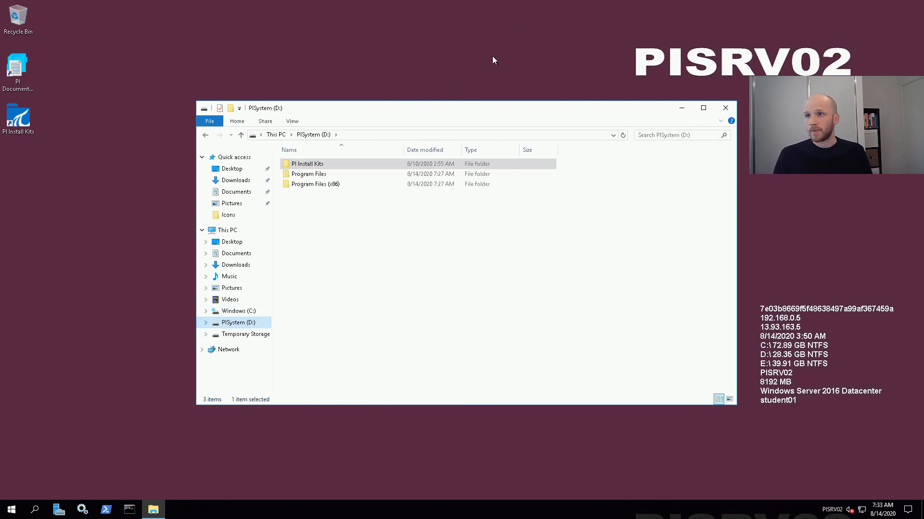
double_click(318, 175)
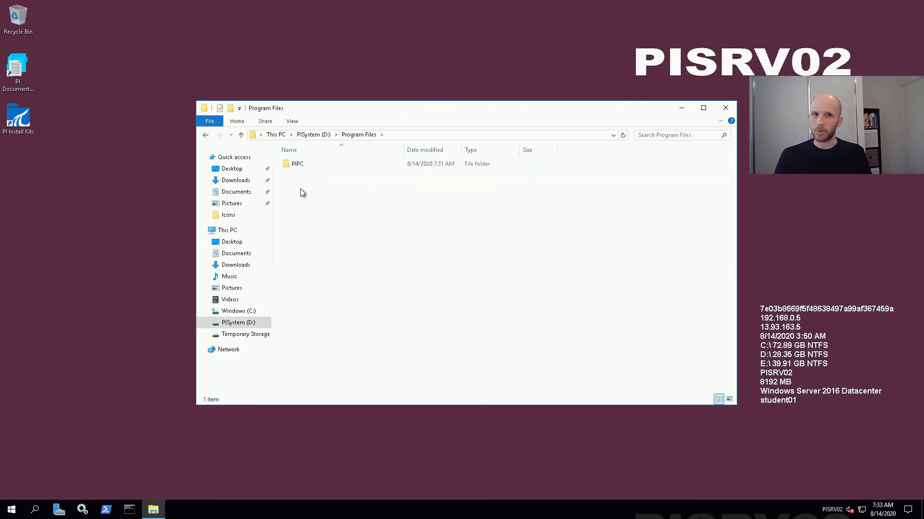
left_click(303, 165)
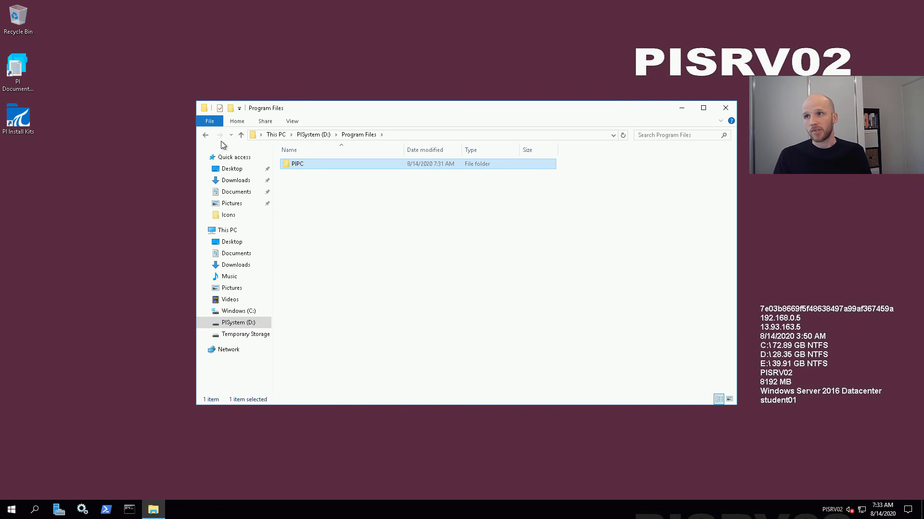
left_click(204, 136)
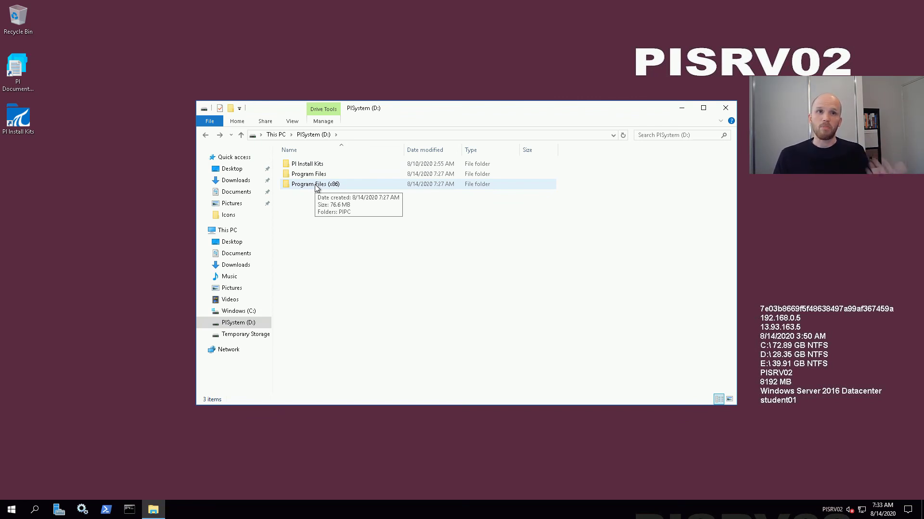
double_click(315, 185)
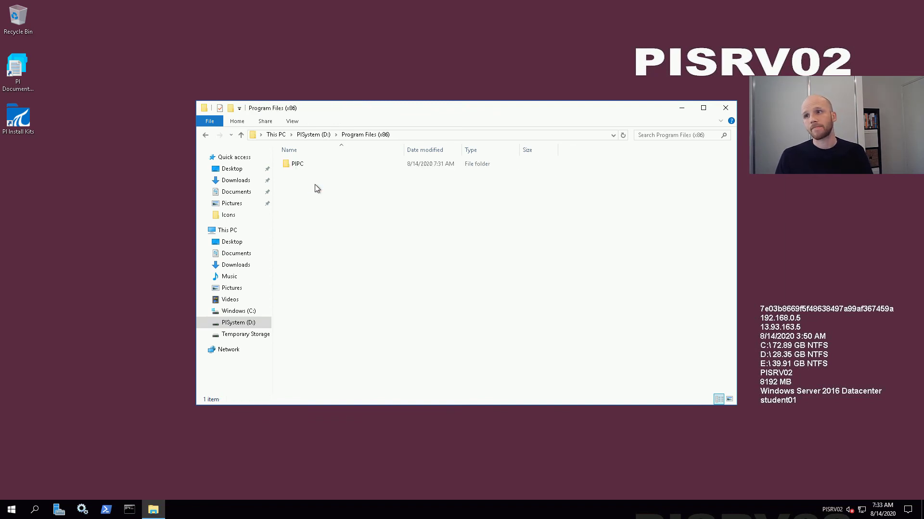
left_click(205, 136)
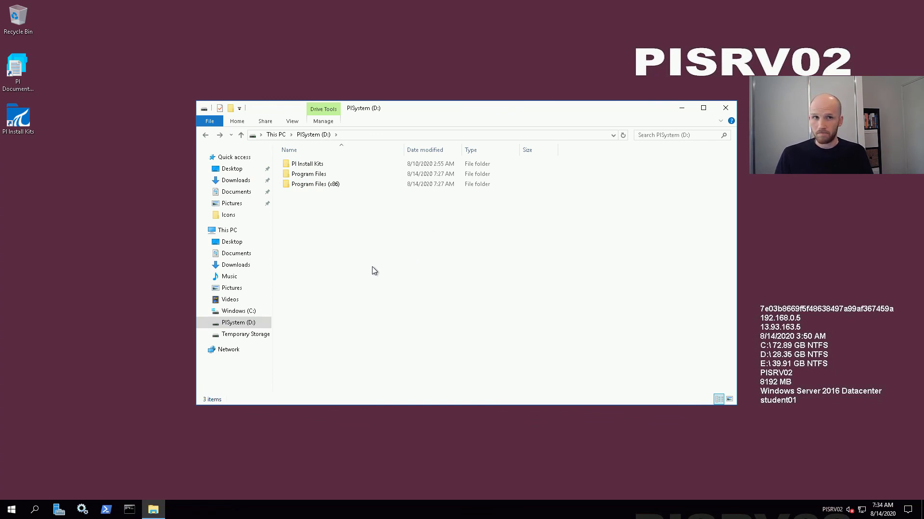
- Open PI System Explorer and create a user database on AF server PISRV02 with the default name Database1
left_click(11, 513)
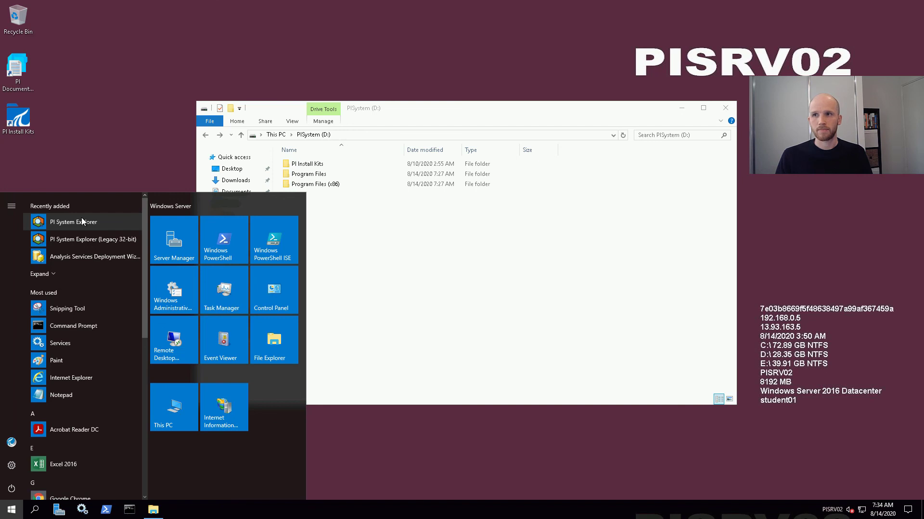
left_click(82, 221)
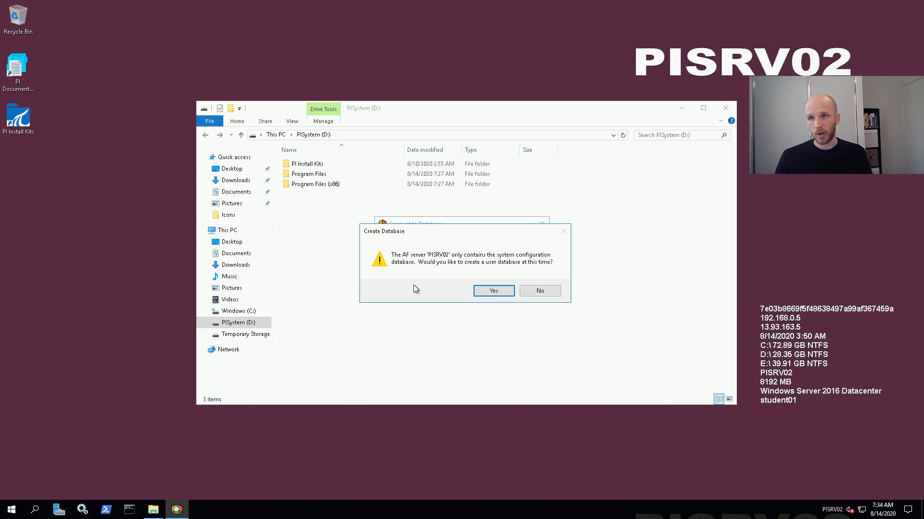
left_click(494, 291)
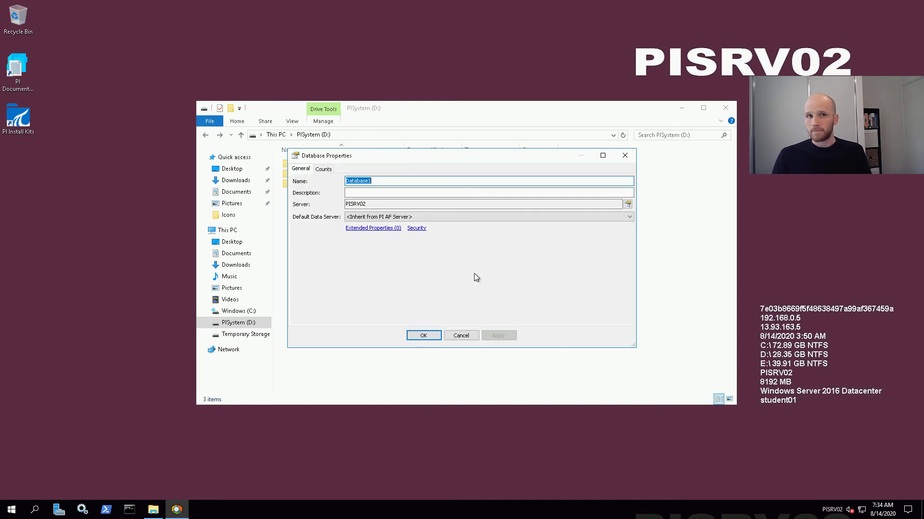
left_click(422, 335)
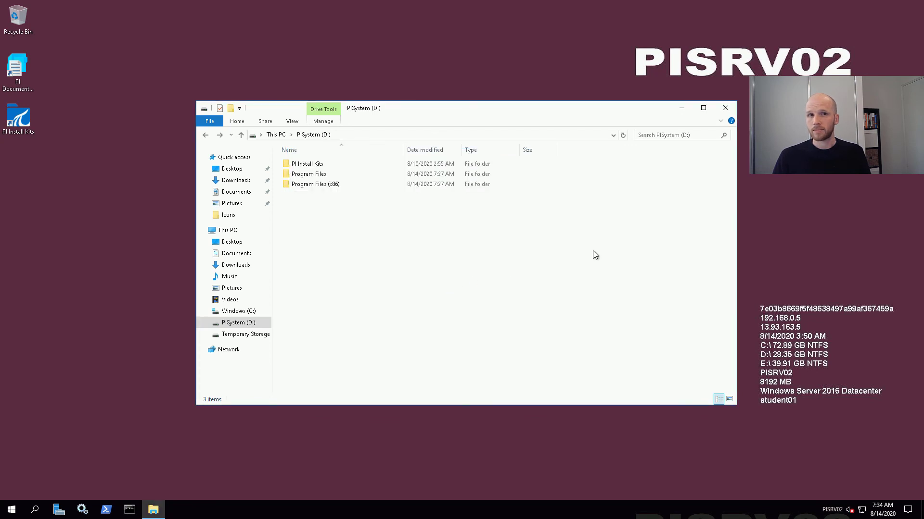